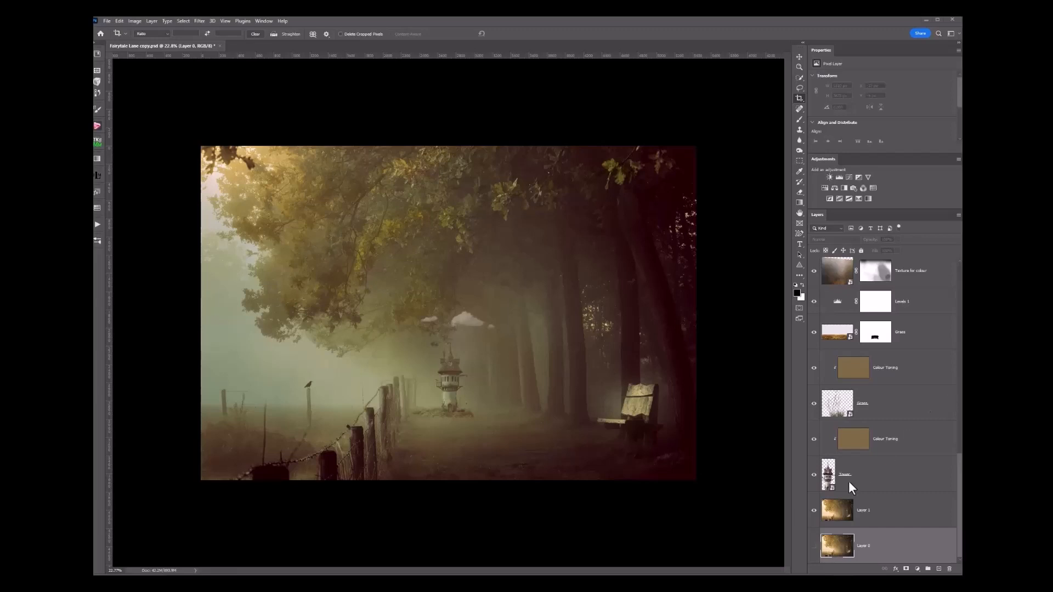
- Open the context menu on Layer 1's eye icon in the Layers panel
{"action": "right_click", "coordinate": [814, 511]}
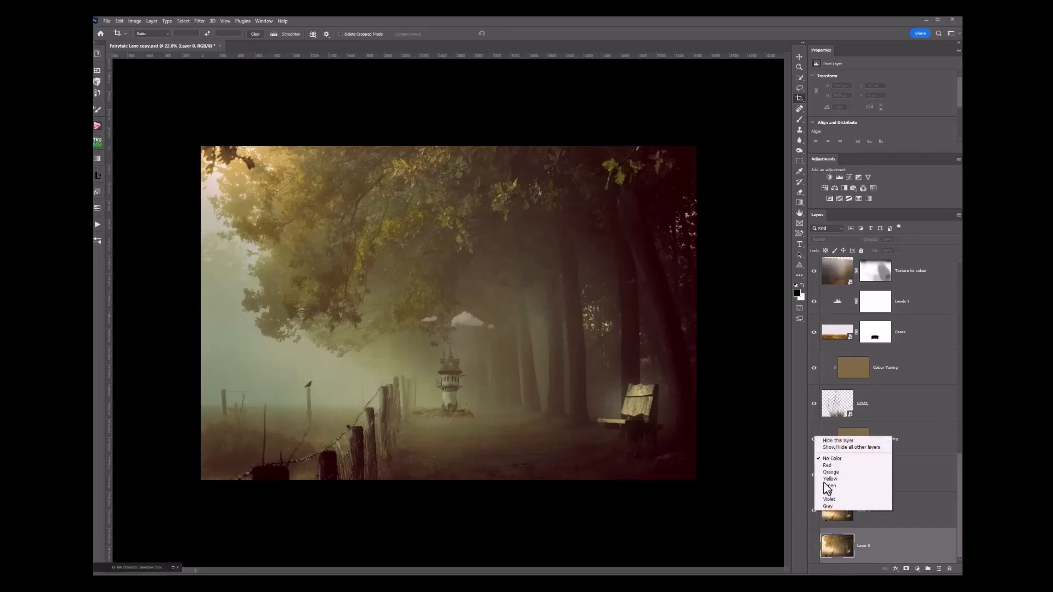
- Choose Show/Hide all other layers so only Layer 1's plain lane-and-bench photo shows
{"action": "left_click", "coordinate": [835, 448]}
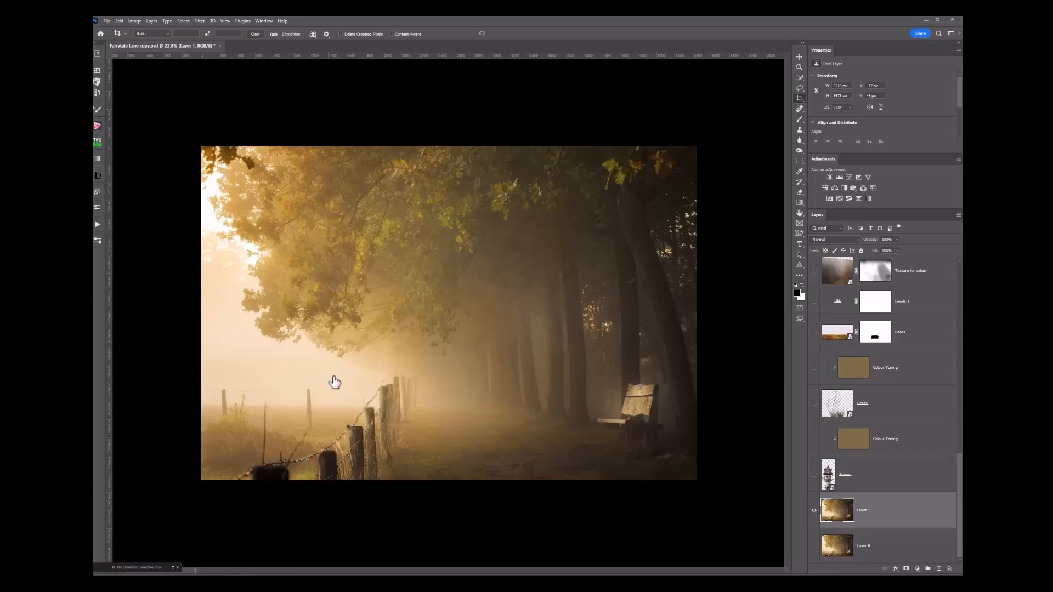
- Show the Tower layer and zoom in and out to inspect the tower beside the fence
{"action": "left_click", "coordinate": [814, 475]}
{"action": "key", "text": "ctrl+plus"}
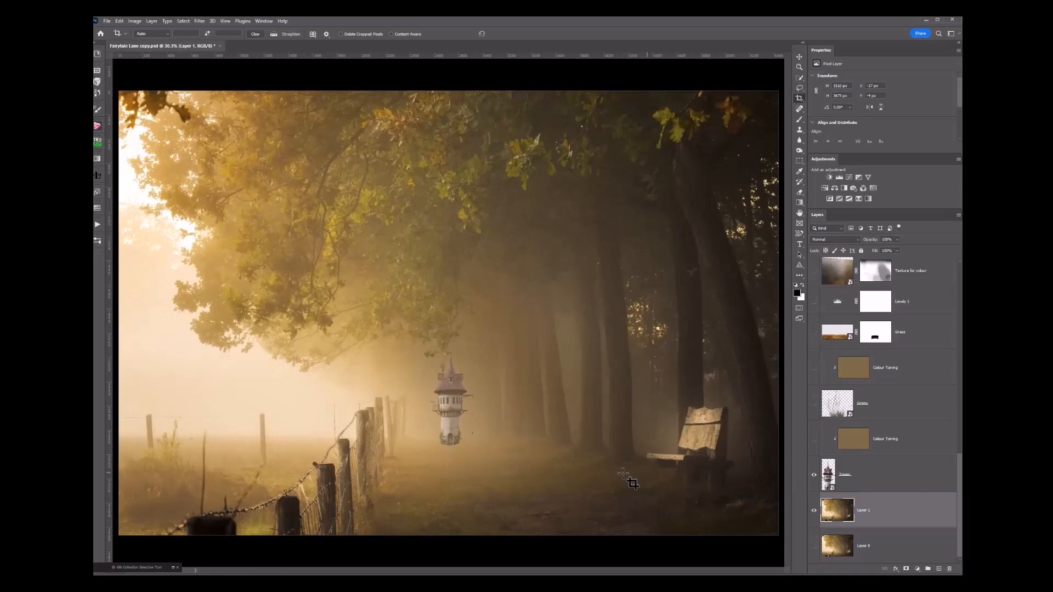
{"action": "key", "text": "ctrl+minus"}
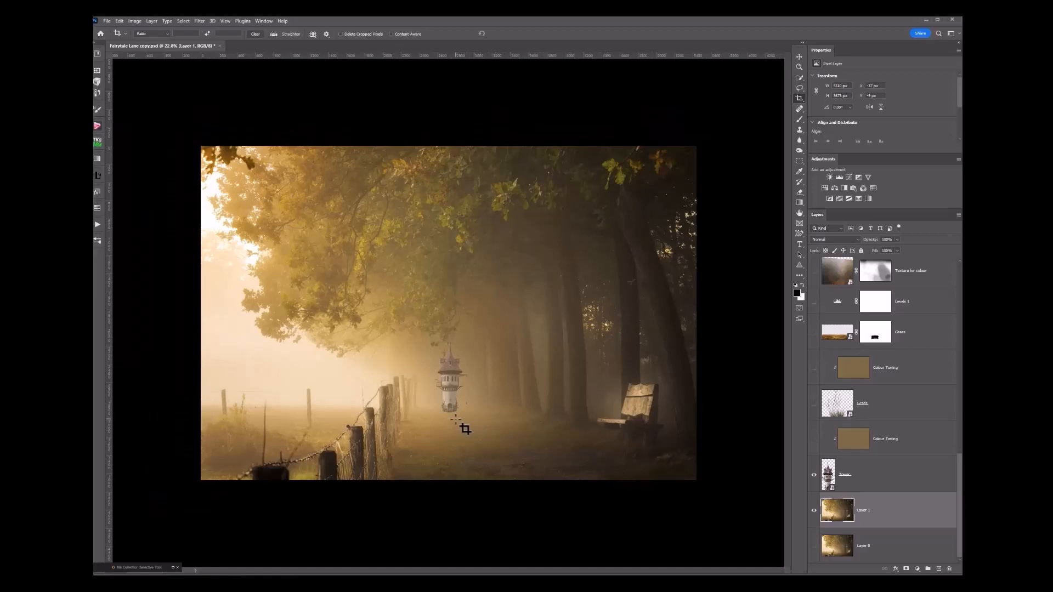
{"action": "scroll", "coordinate": [456, 419], "scroll_direction": "up", "scroll_amount": 2}
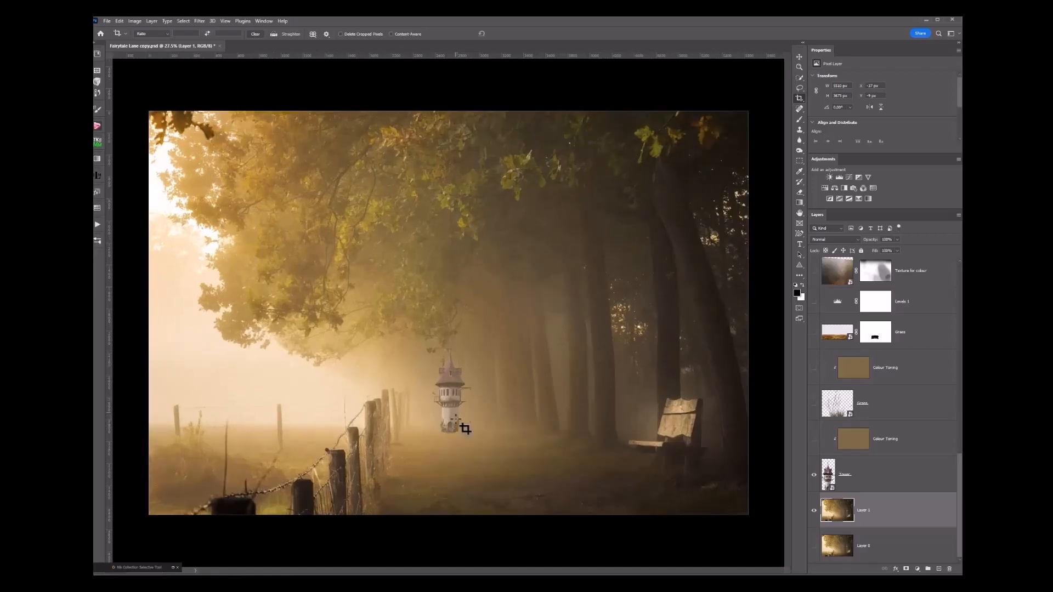
{"action": "scroll", "coordinate": [466, 369], "scroll_direction": "down", "scroll_amount": 3}
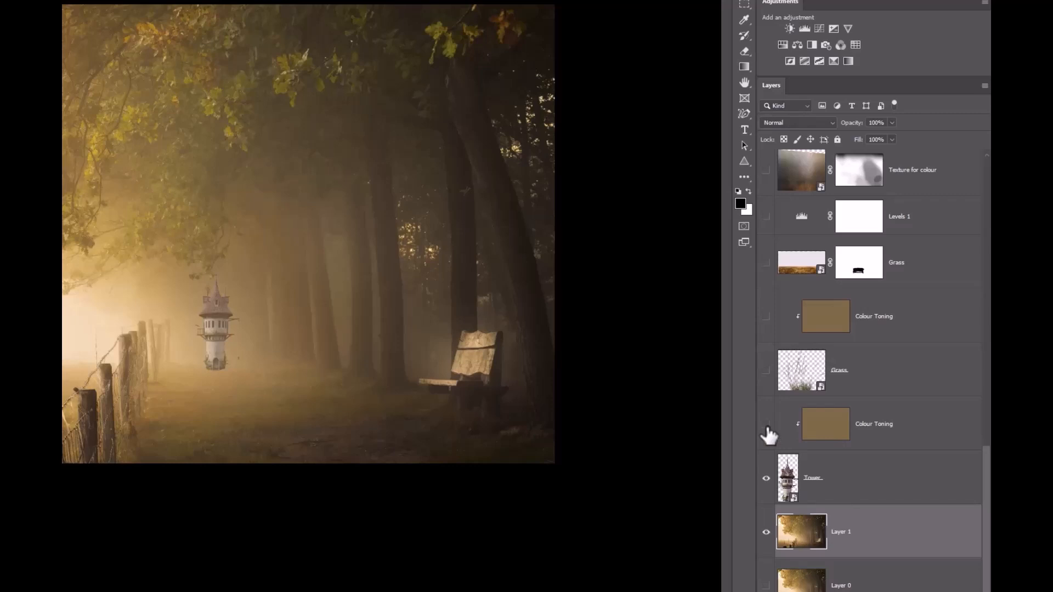
- Turn on the tower's clipped Colour Toning layer and zoom in to check the warm brown tint
{"action": "left_click", "coordinate": [766, 425]}
{"action": "scroll", "coordinate": [358, 416], "scroll_direction": "up", "scroll_amount": 1}
{"action": "scroll", "coordinate": [358, 416], "scroll_direction": "up", "scroll_amount": 3}
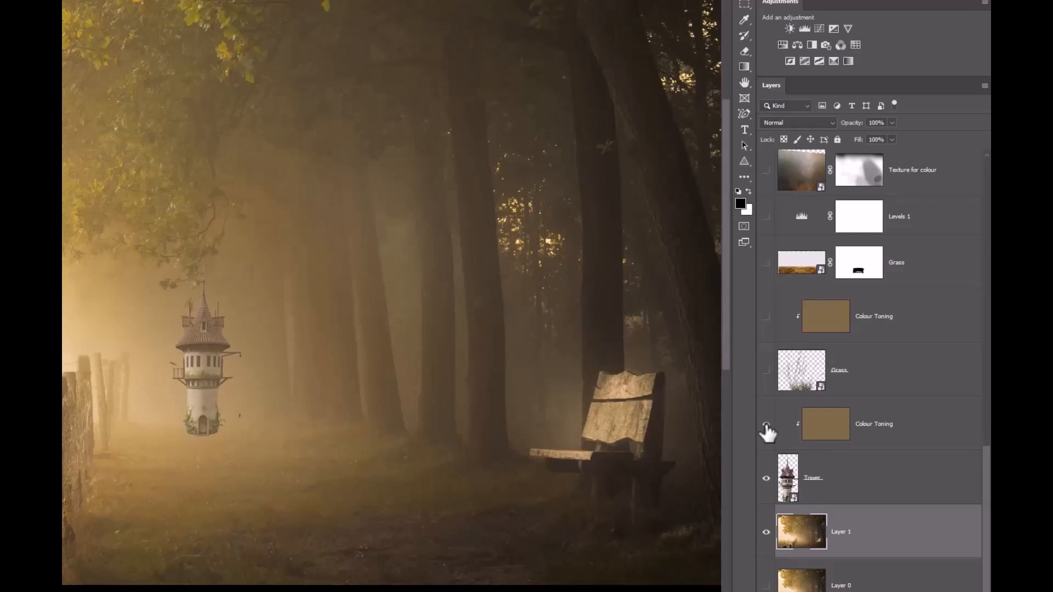
{"action": "left_click", "coordinate": [766, 424]}
{"action": "scroll", "coordinate": [619, 396], "scroll_direction": "down", "scroll_amount": 1}
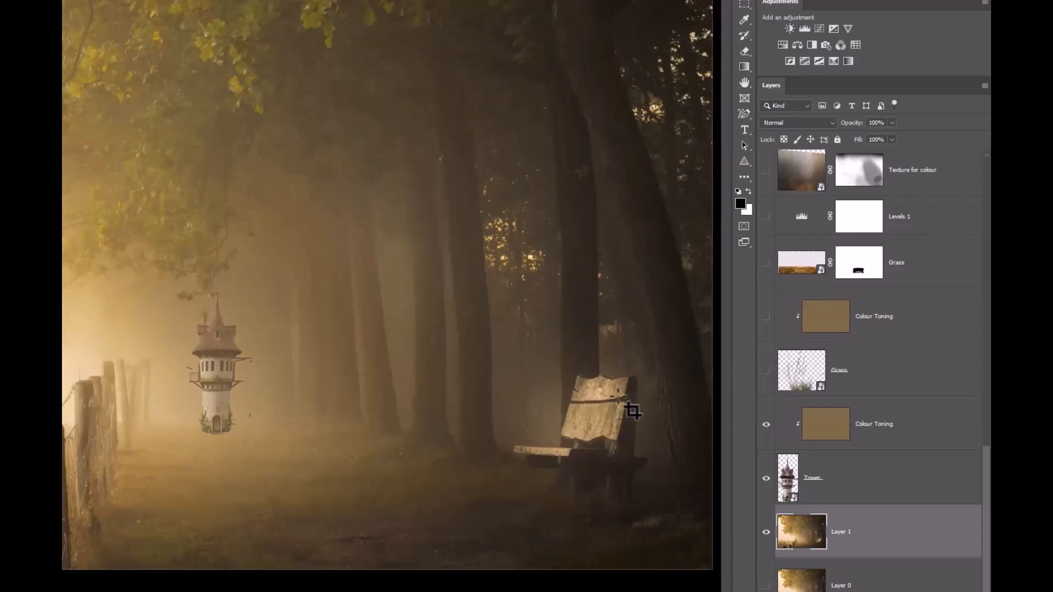
{"action": "scroll", "coordinate": [181, 487], "scroll_direction": "up", "scroll_amount": 2}
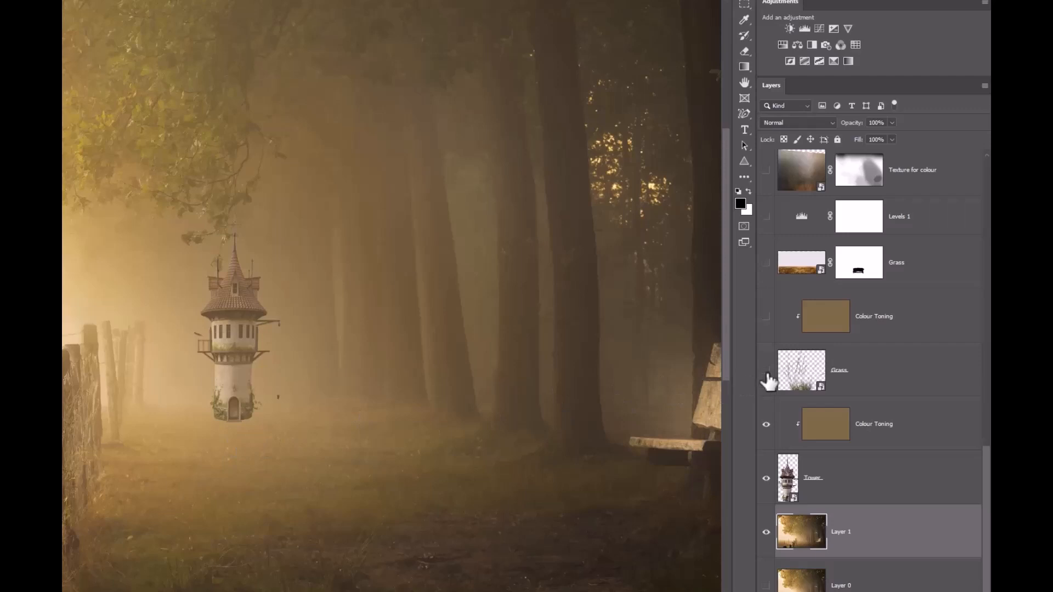
- Show the Grass layer at the tower's base and switch on its clipped Colour Toning
{"action": "left_click", "coordinate": [767, 372]}
{"action": "scroll", "coordinate": [452, 468], "scroll_direction": "up", "scroll_amount": 2}
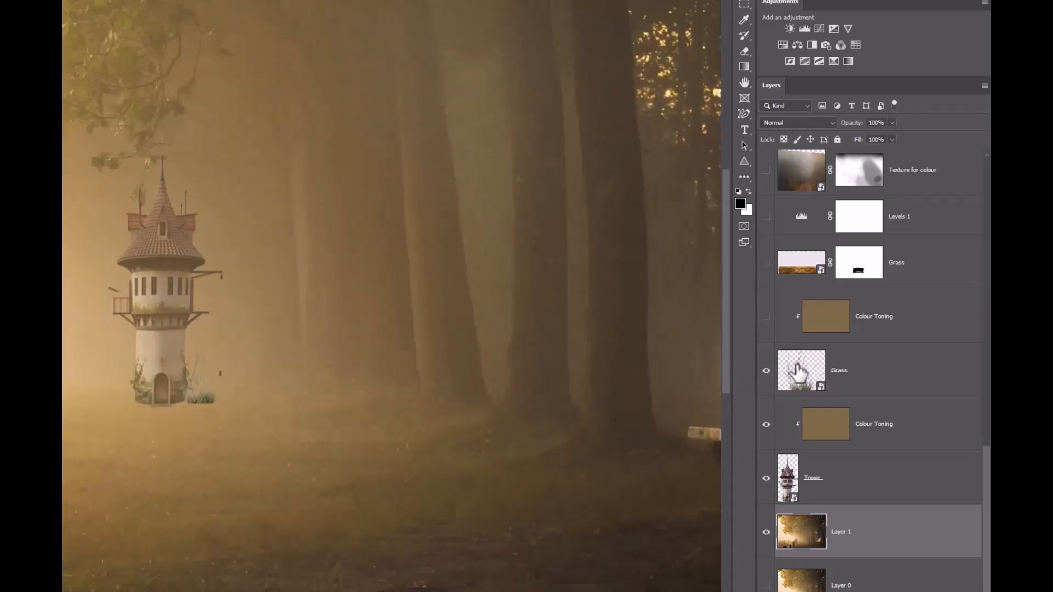
{"action": "left_click", "coordinate": [798, 374]}
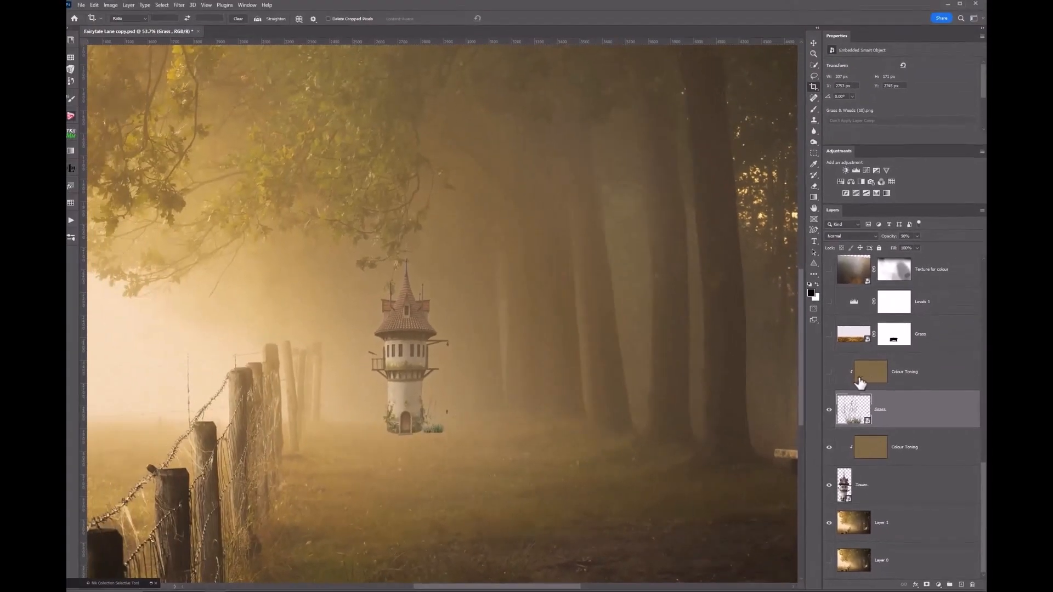
{"action": "left_click", "coordinate": [829, 372]}
{"action": "scroll", "coordinate": [705, 468], "scroll_direction": "down", "scroll_amount": 3}
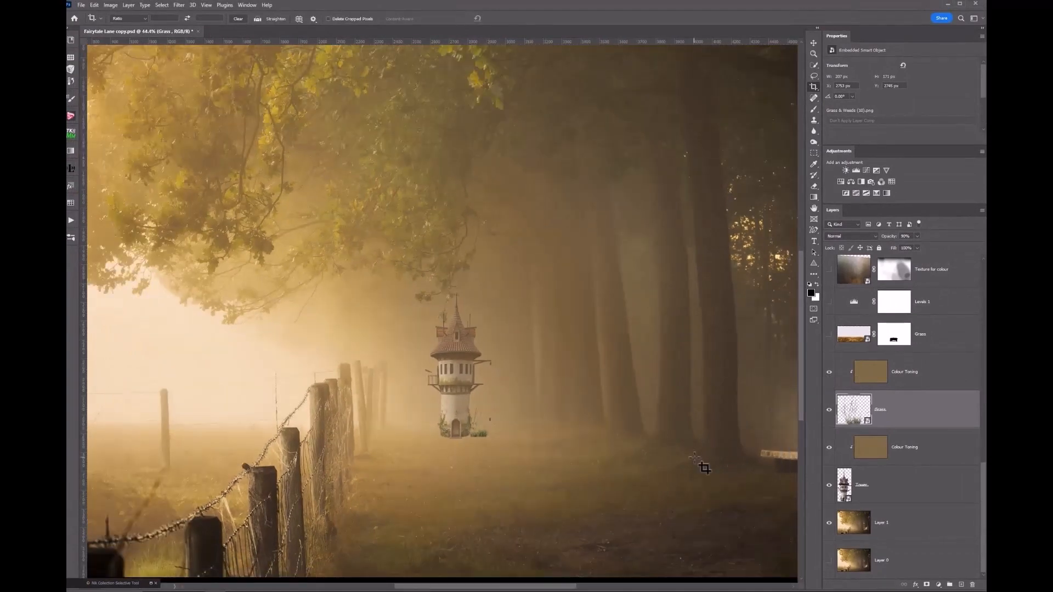
{"action": "scroll", "coordinate": [695, 458], "scroll_direction": "up", "scroll_amount": 3}
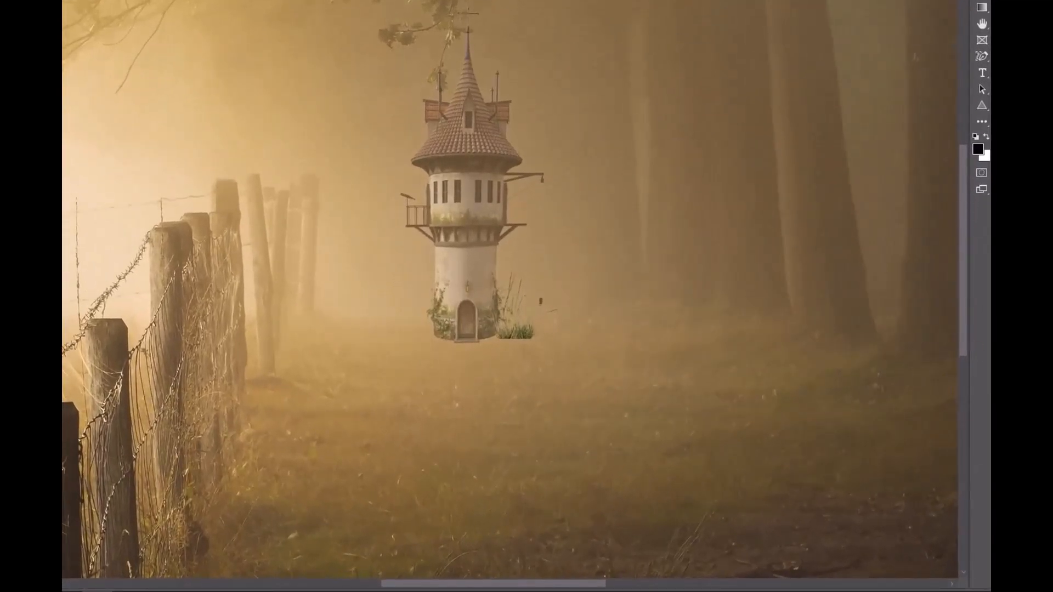
{"action": "scroll", "coordinate": [790, 345], "scroll_direction": "down", "scroll_amount": 8}
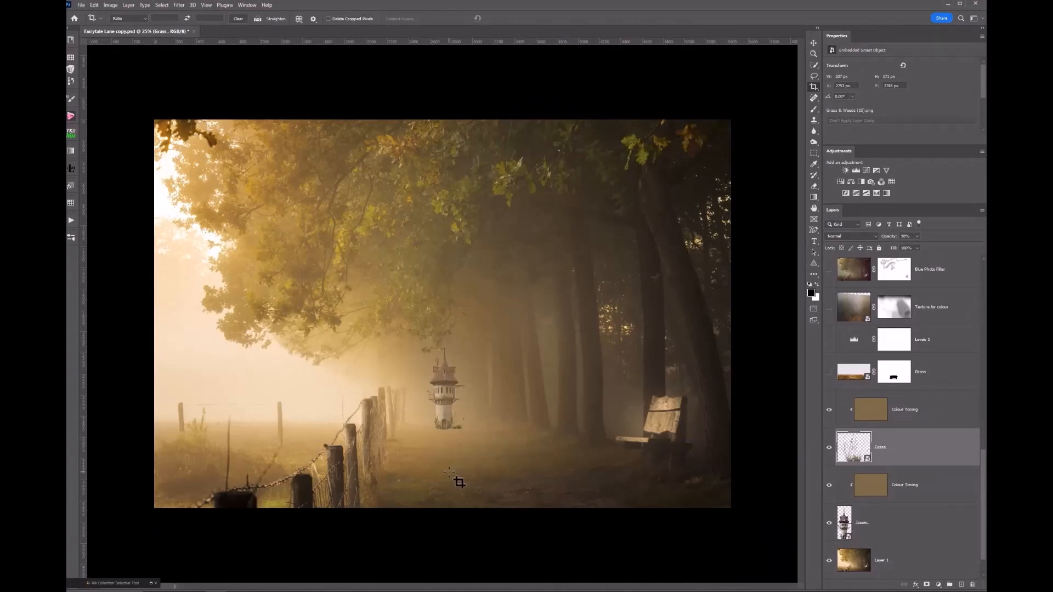
{"action": "scroll", "coordinate": [458, 481], "scroll_direction": "up", "scroll_amount": 2}
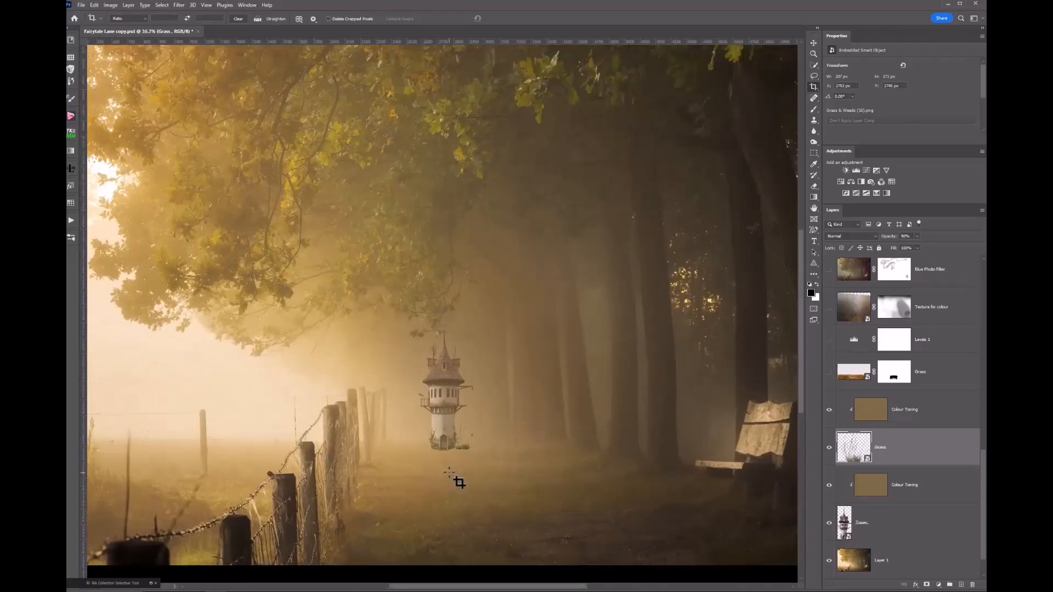
{"action": "scroll", "coordinate": [459, 482], "scroll_direction": "up", "scroll_amount": 1}
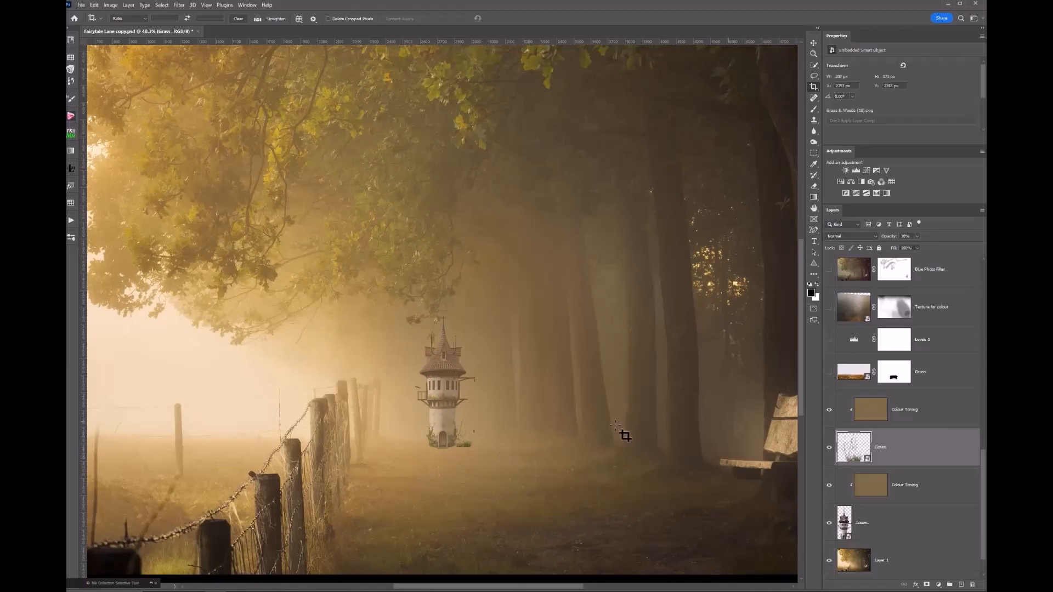
- Show and select the masked Grass layer adding leaves under the tower, fitting the image in view
{"action": "left_click", "coordinate": [830, 373]}
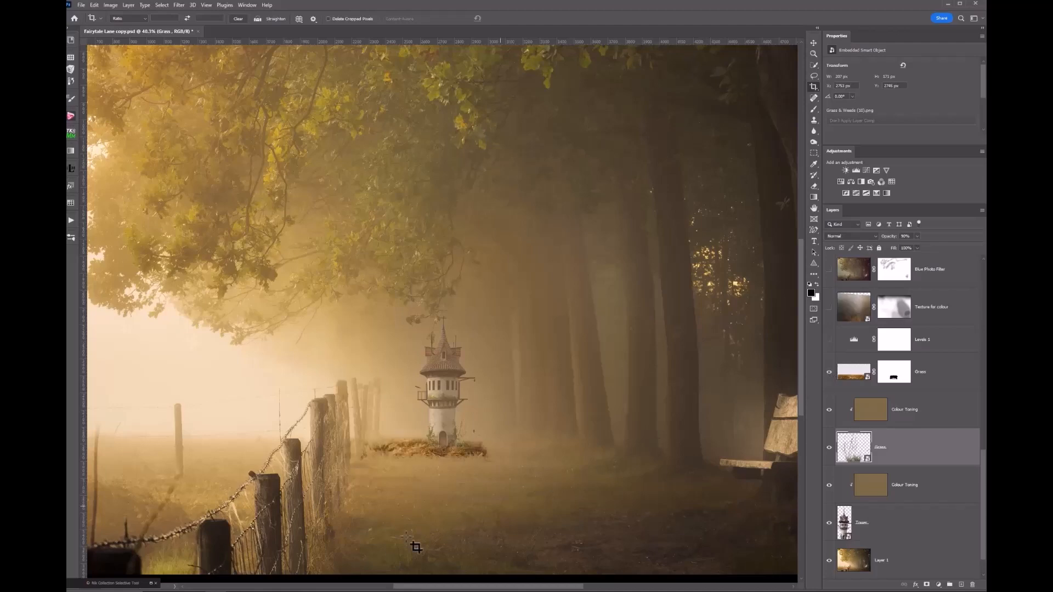
{"action": "scroll", "coordinate": [412, 549], "scroll_direction": "up", "scroll_amount": 3}
{"action": "scroll", "coordinate": [415, 547], "scroll_direction": "up", "scroll_amount": 1}
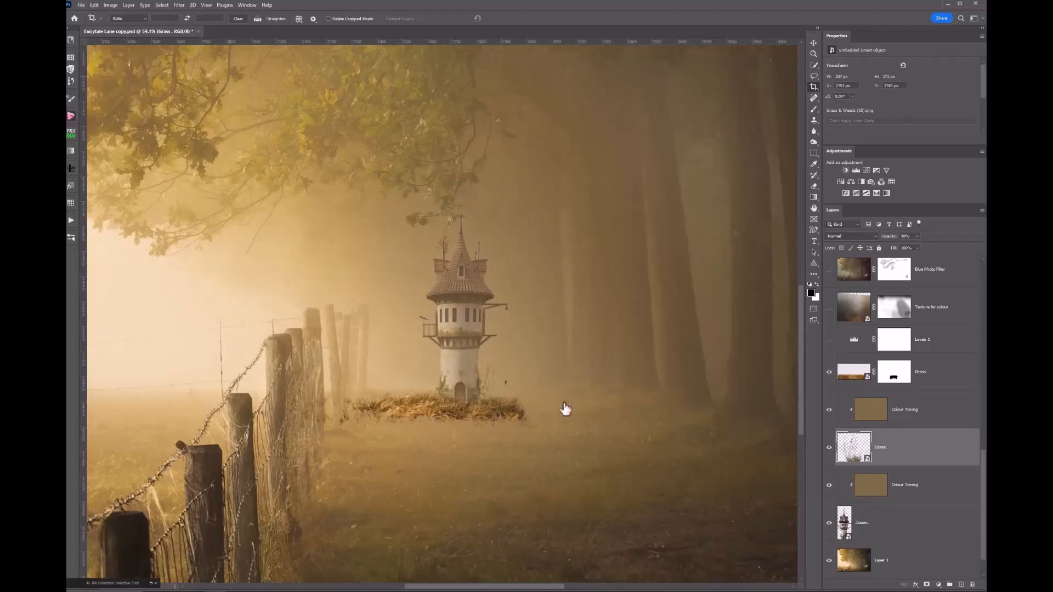
{"action": "left_click", "coordinate": [856, 375]}
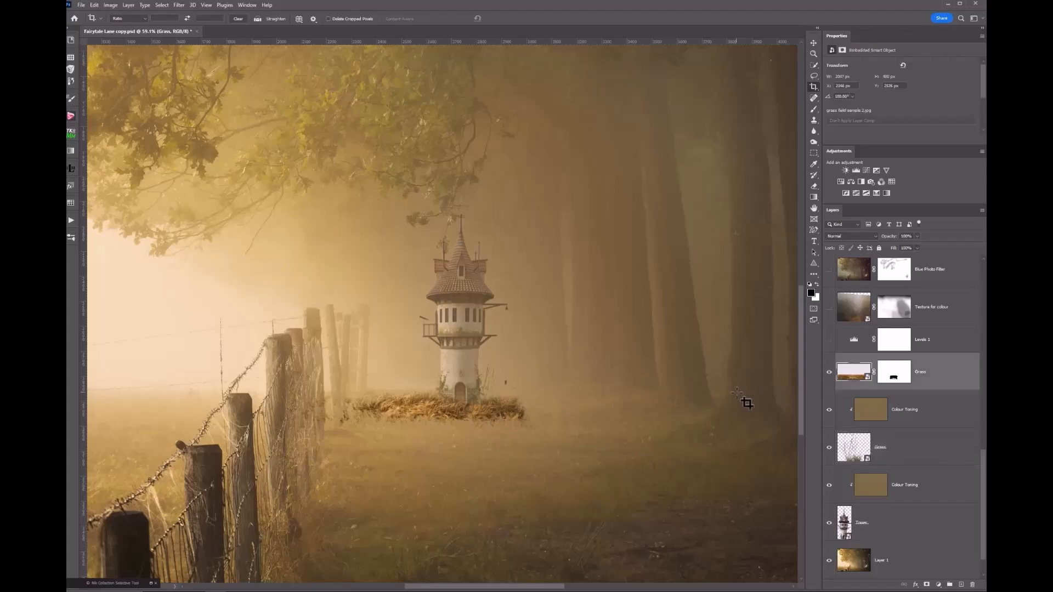
{"action": "key", "text": "ctrl+0"}
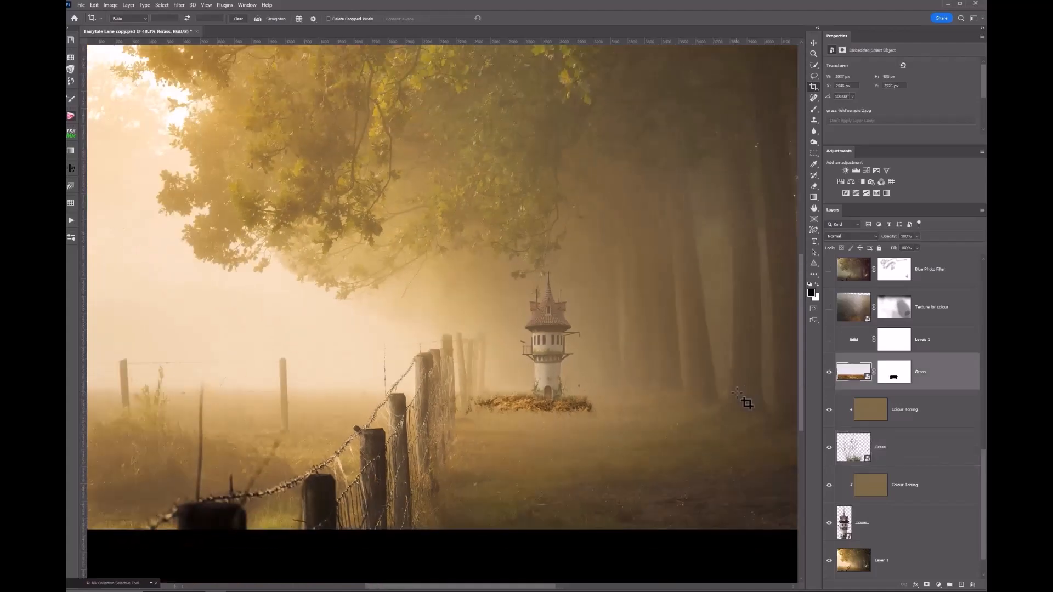
{"action": "key", "text": "ctrl+minus"}
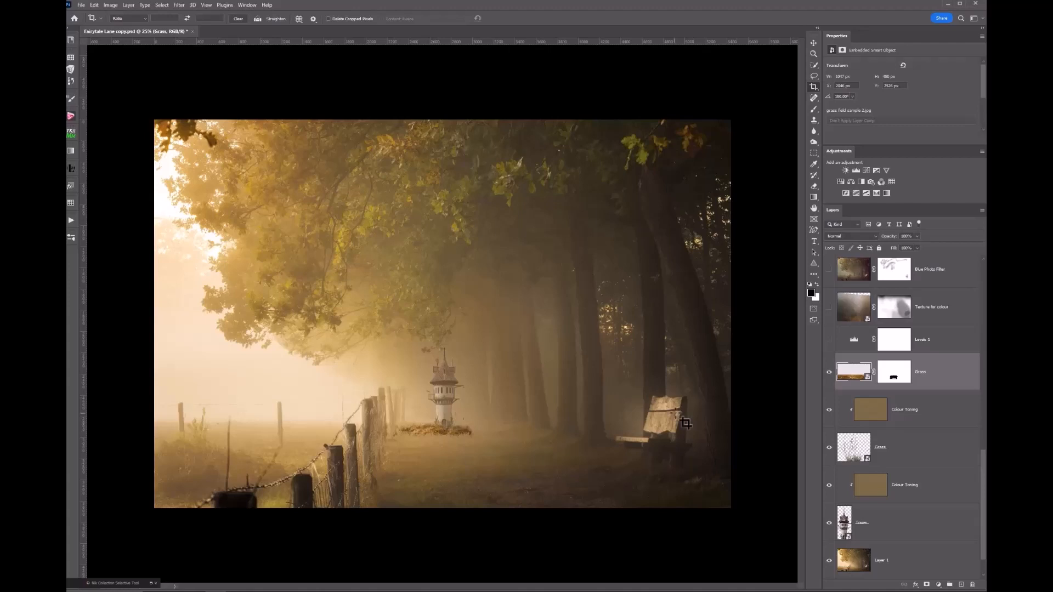
{"action": "key", "text": "ctrl+0"}
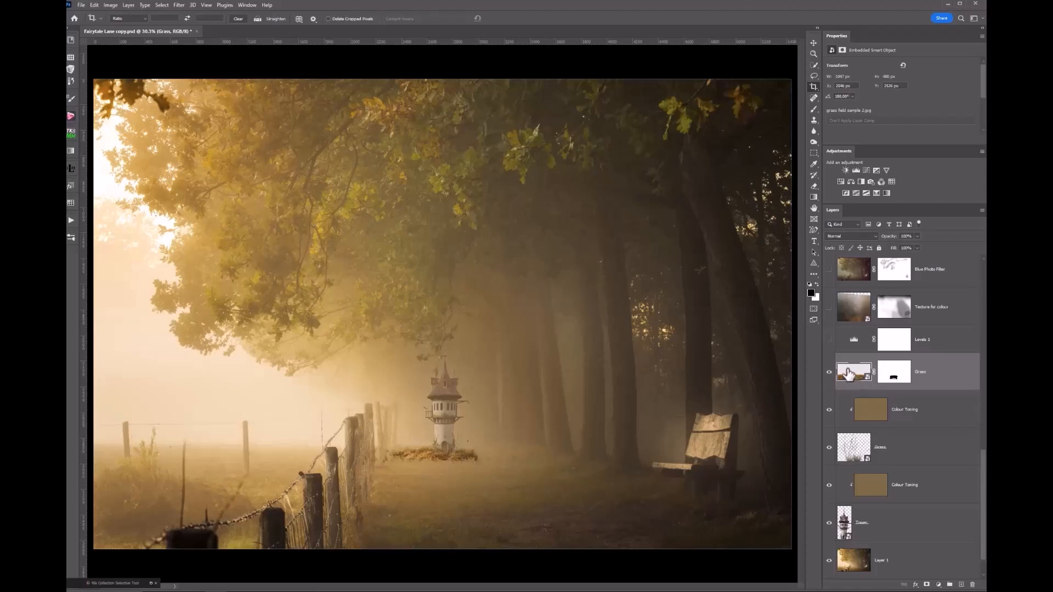
- Turn on Levels 1 to darken the scene, then show Texture for colour at 25% zoom
{"action": "left_click", "coordinate": [830, 340]}
{"action": "scroll", "coordinate": [716, 384], "scroll_direction": "down", "scroll_amount": 4}
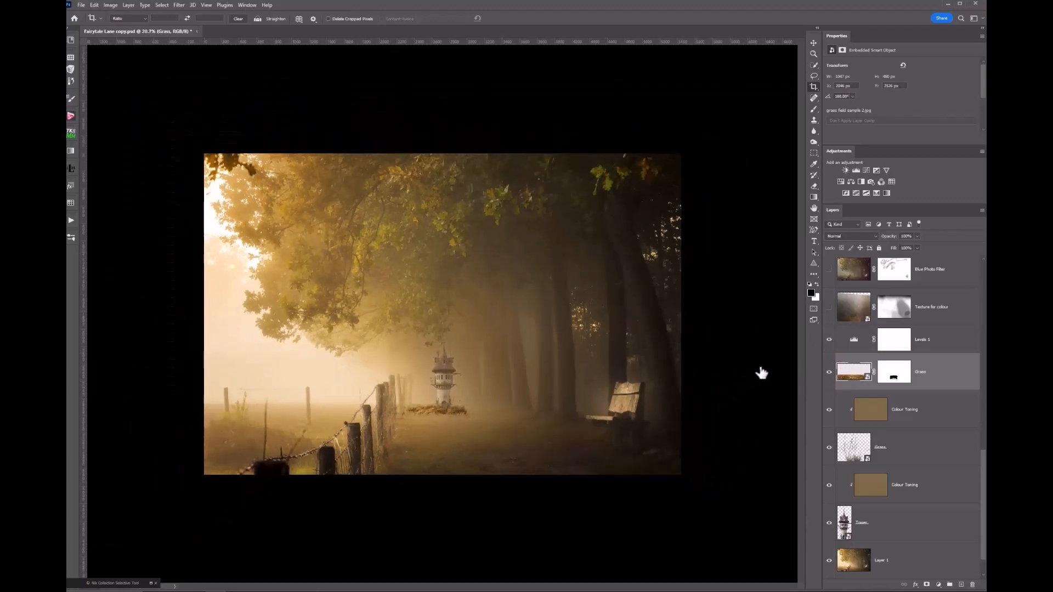
{"action": "left_click", "coordinate": [829, 341]}
{"action": "left_click", "coordinate": [829, 340]}
{"action": "left_click", "coordinate": [843, 346]}
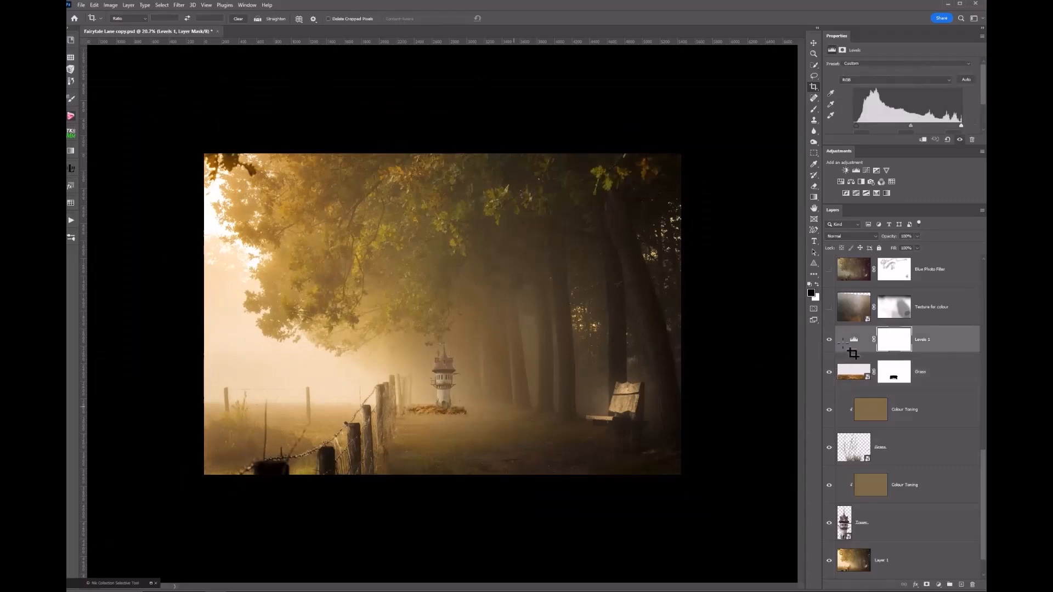
{"action": "scroll", "coordinate": [441, 468], "scroll_direction": "up", "scroll_amount": 6}
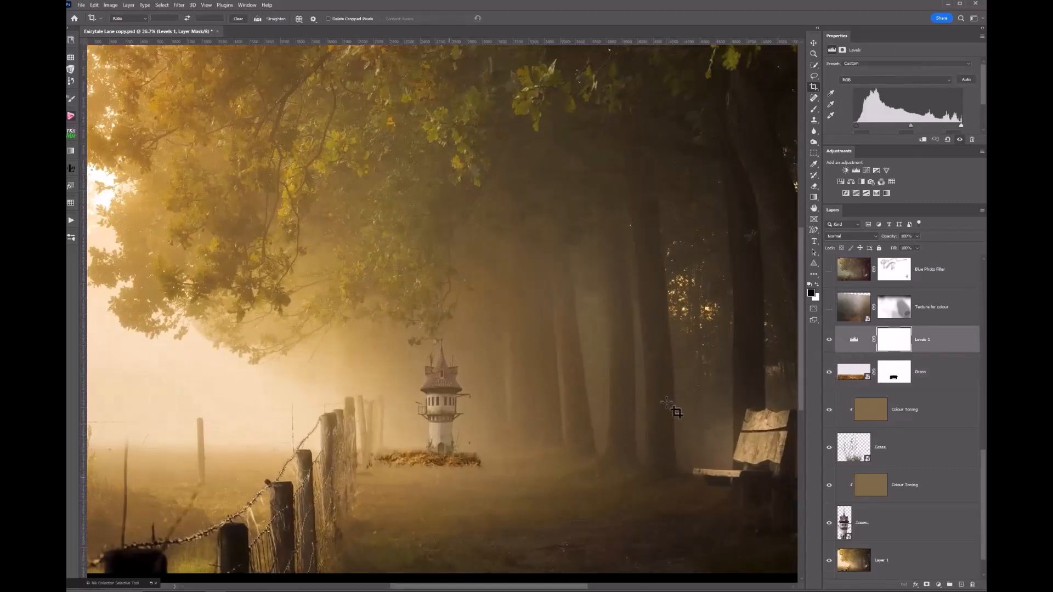
{"action": "scroll", "coordinate": [586, 440], "scroll_direction": "down", "scroll_amount": 4}
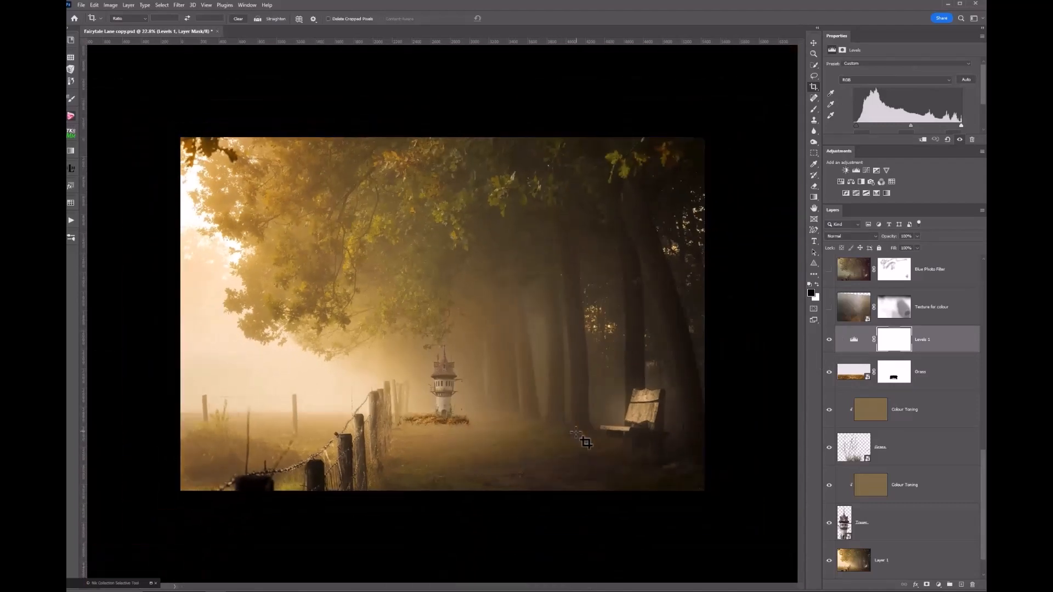
{"action": "scroll", "coordinate": [585, 442], "scroll_direction": "down", "scroll_amount": 1}
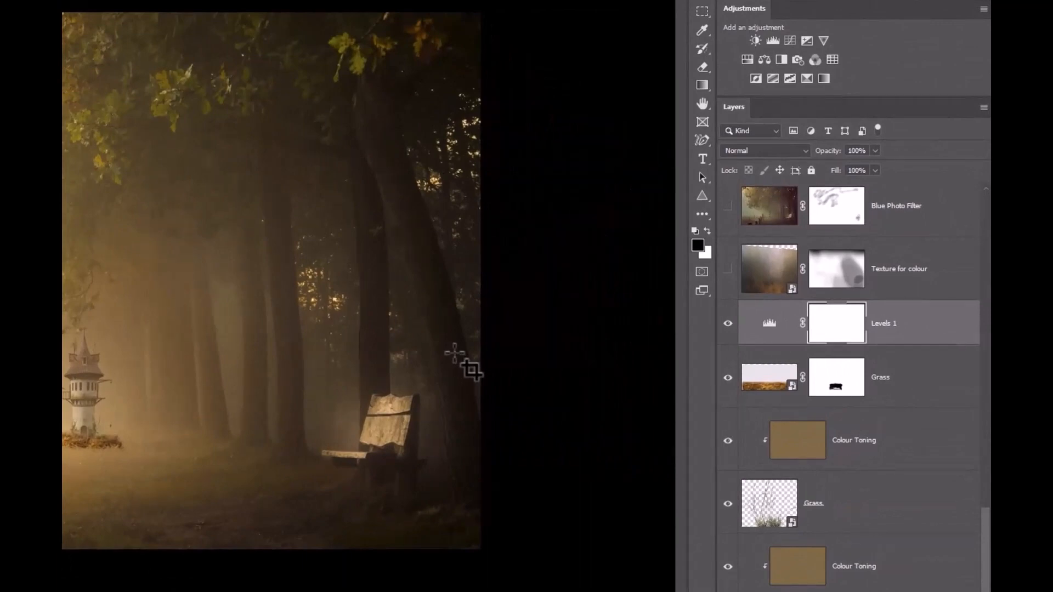
{"action": "left_click", "coordinate": [728, 270]}
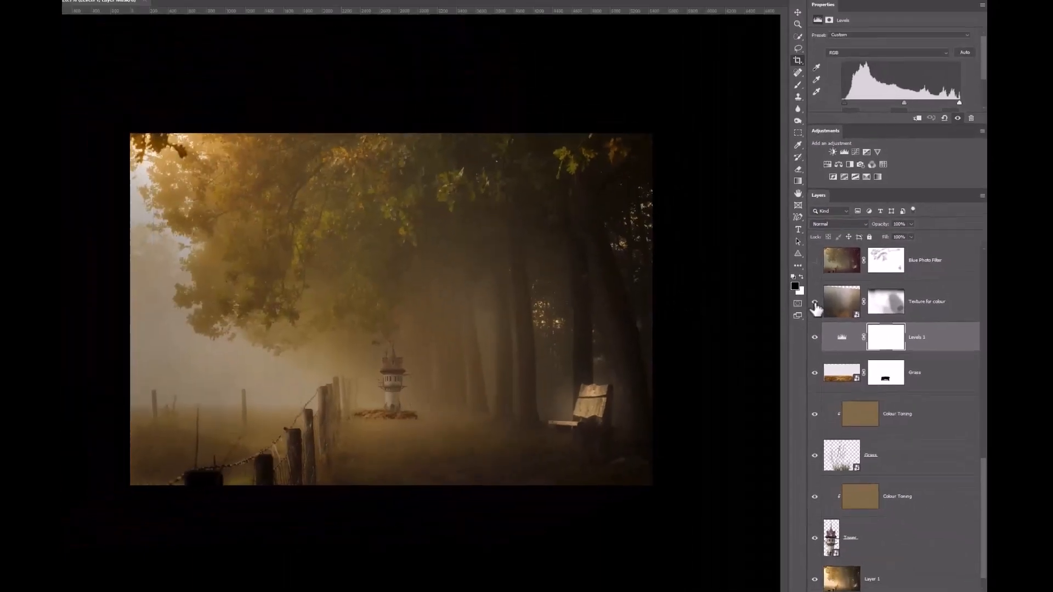
{"action": "key", "text": "ctrl+plus"}
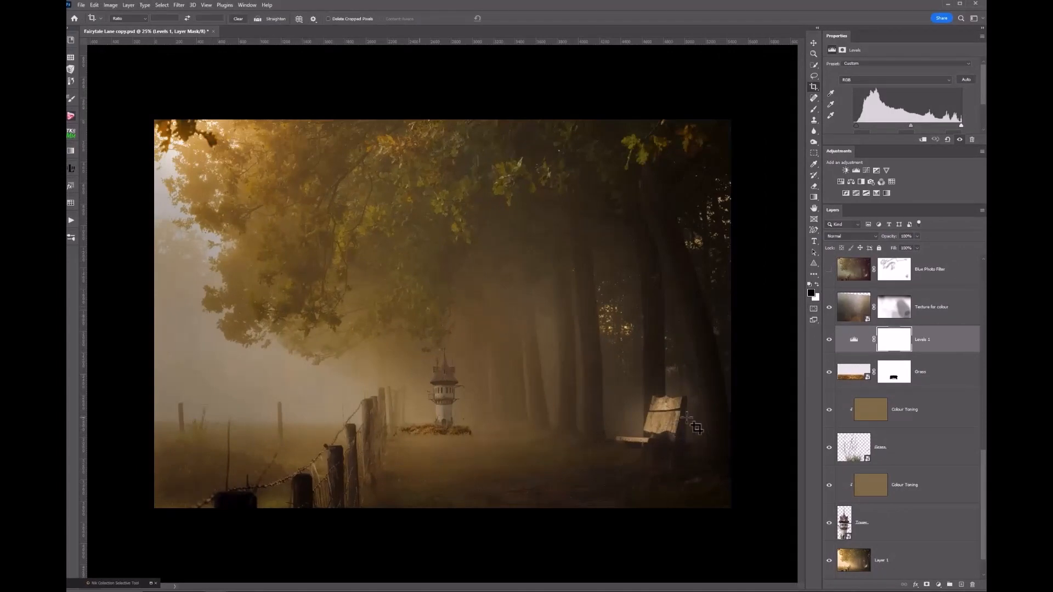
{"action": "left_click", "coordinate": [863, 315]}
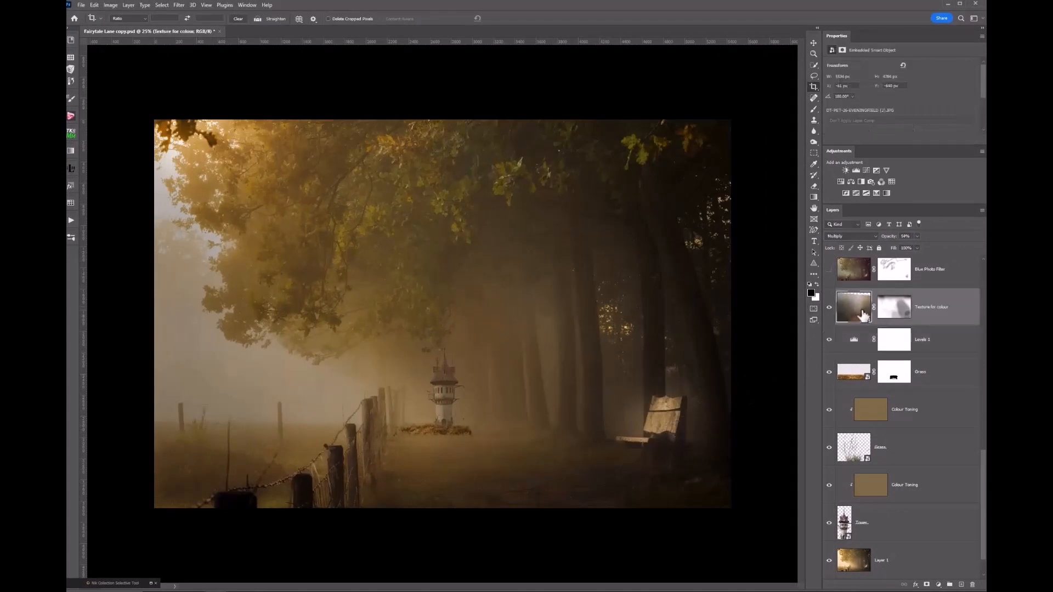
{"action": "left_click", "coordinate": [877, 236]}
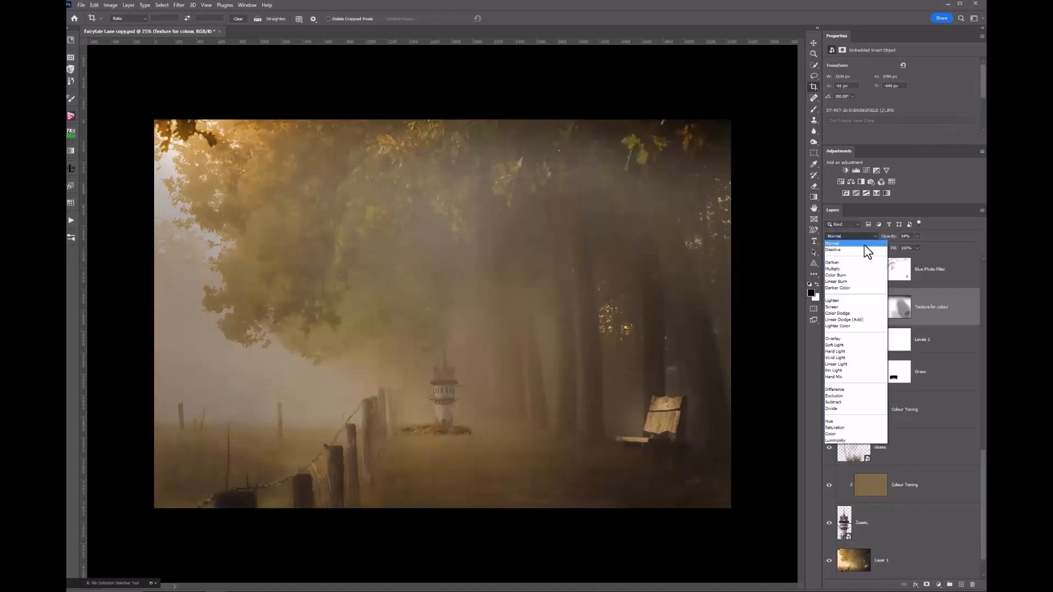
{"action": "left_click", "coordinate": [865, 244]}
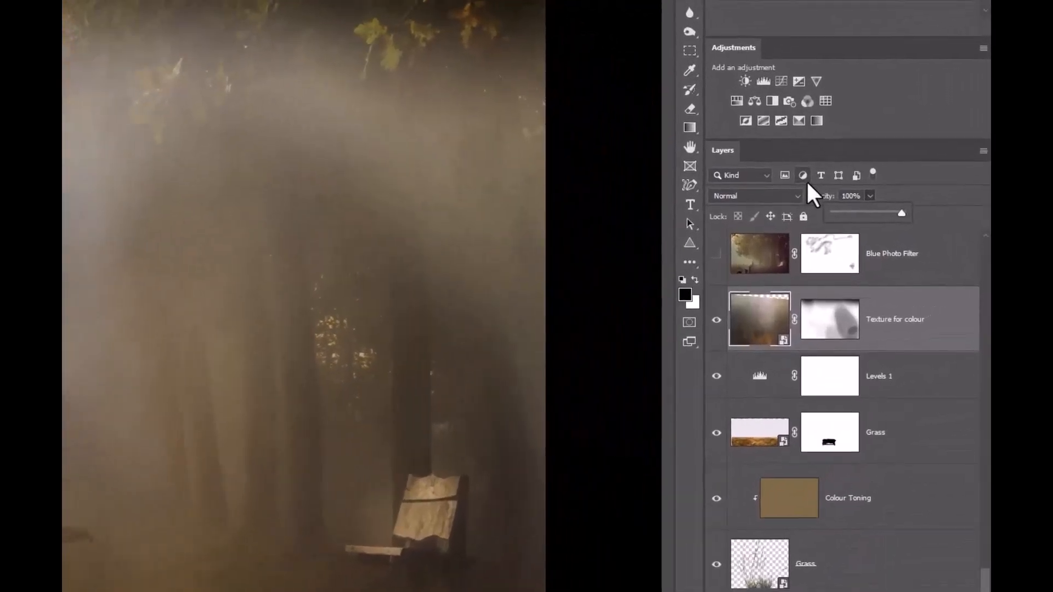
{"action": "left_click", "coordinate": [808, 182]}
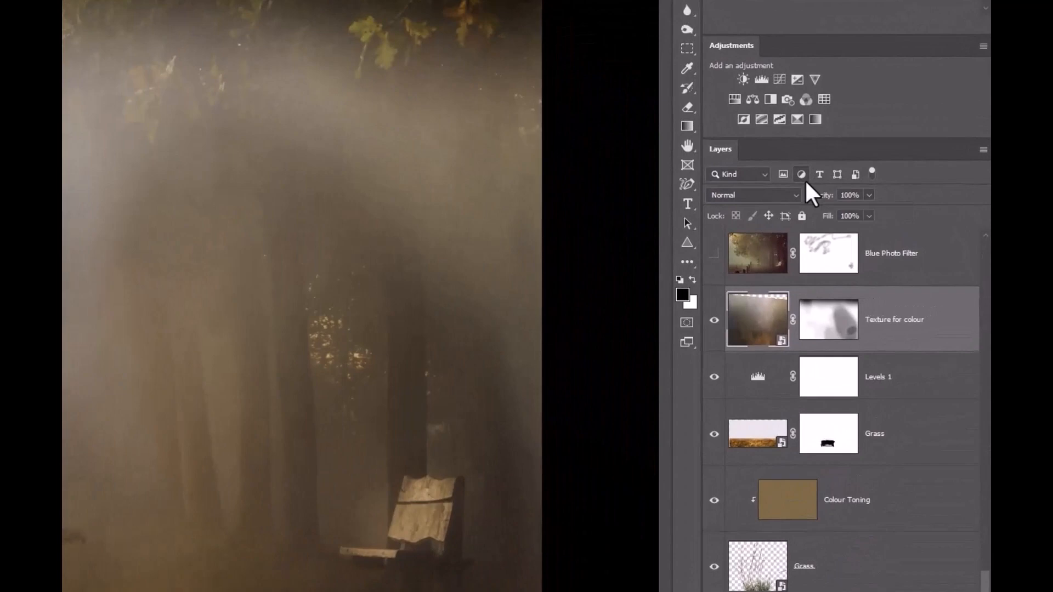
{"action": "key", "text": "5"}
{"action": "key", "text": "4"}
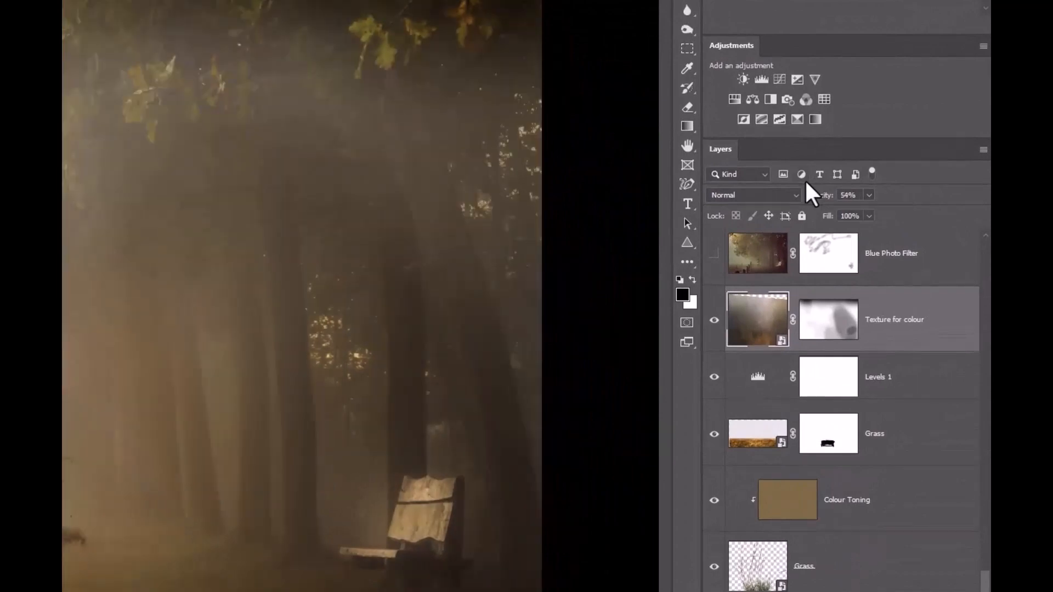
{"action": "key", "text": "shift+alt+m"}
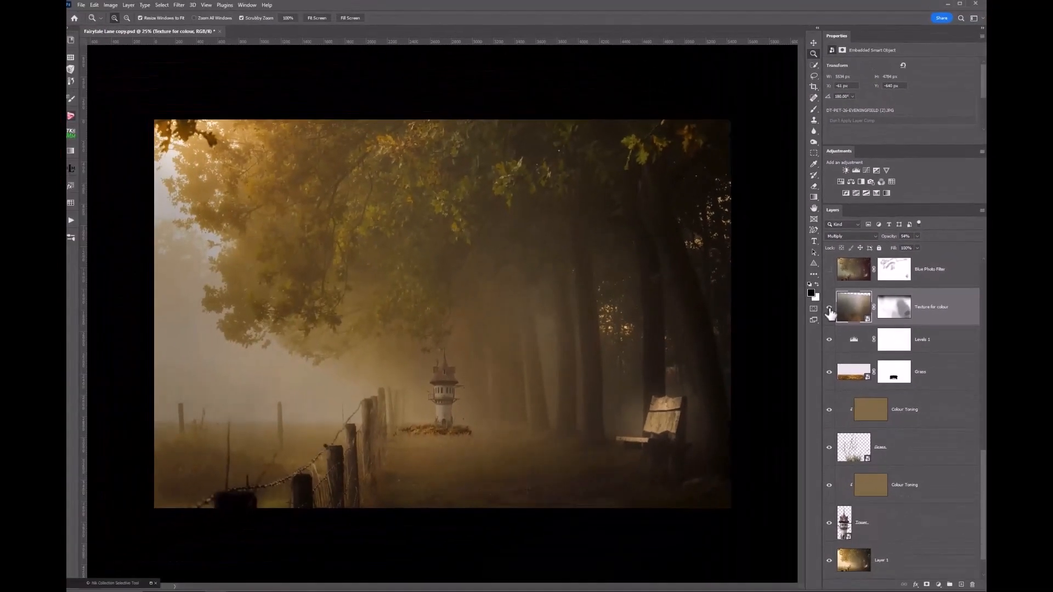
{"action": "left_click", "coordinate": [830, 309]}
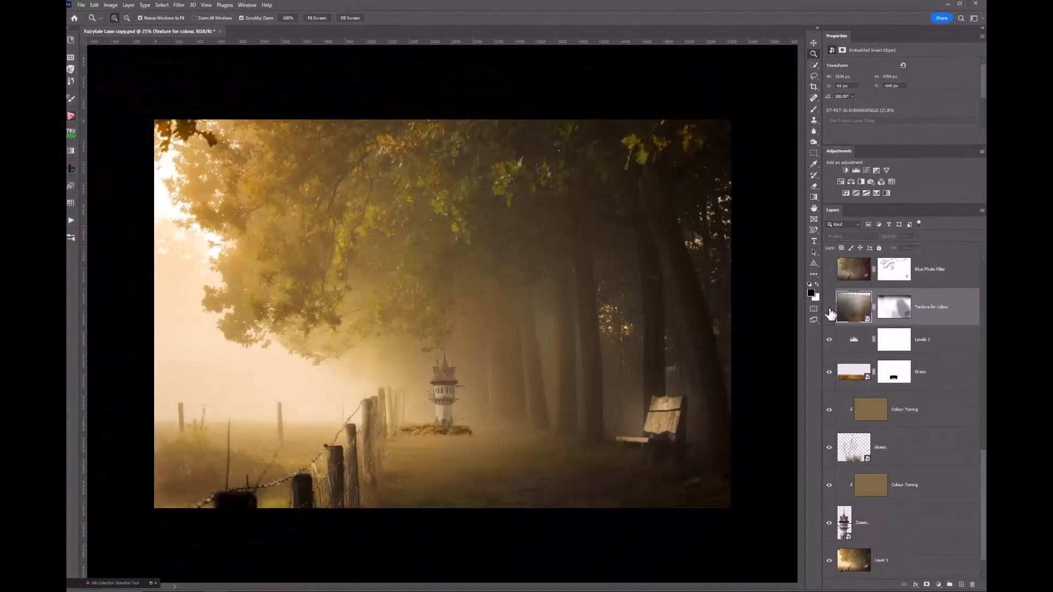
{"action": "left_click", "coordinate": [830, 309]}
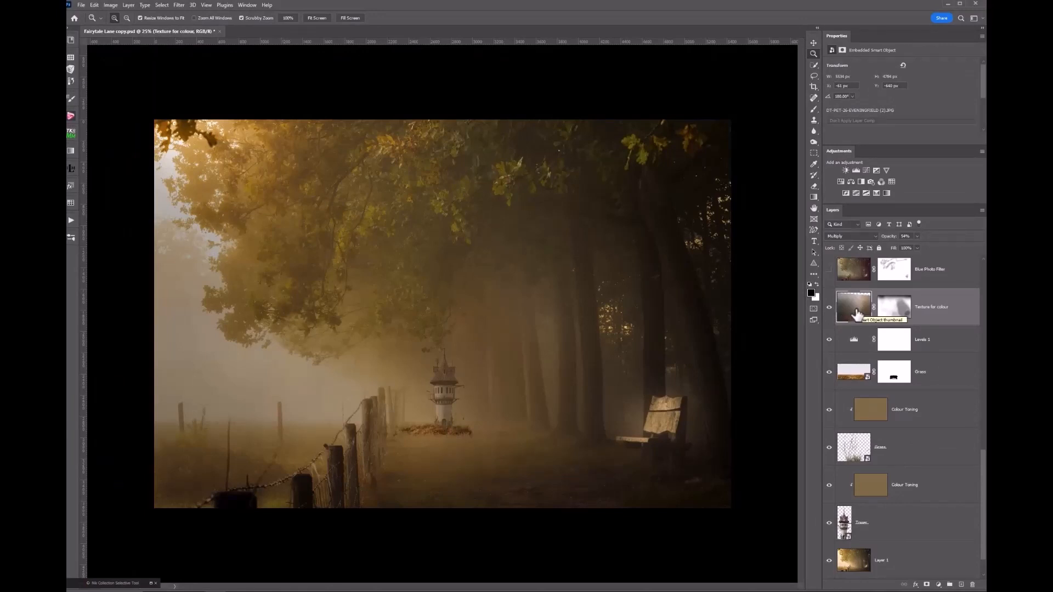
{"action": "scroll", "coordinate": [961, 303], "scroll_direction": "up", "scroll_amount": 2}
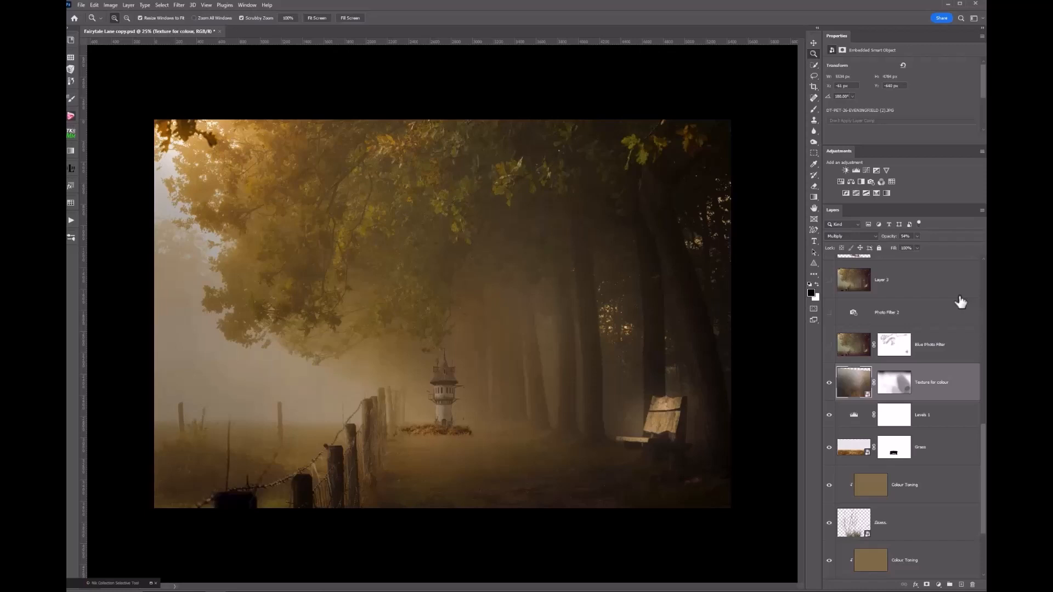
- Show and select the Blue Photo Filter layer, toggling it off and on to compare
{"action": "left_click", "coordinate": [831, 346]}
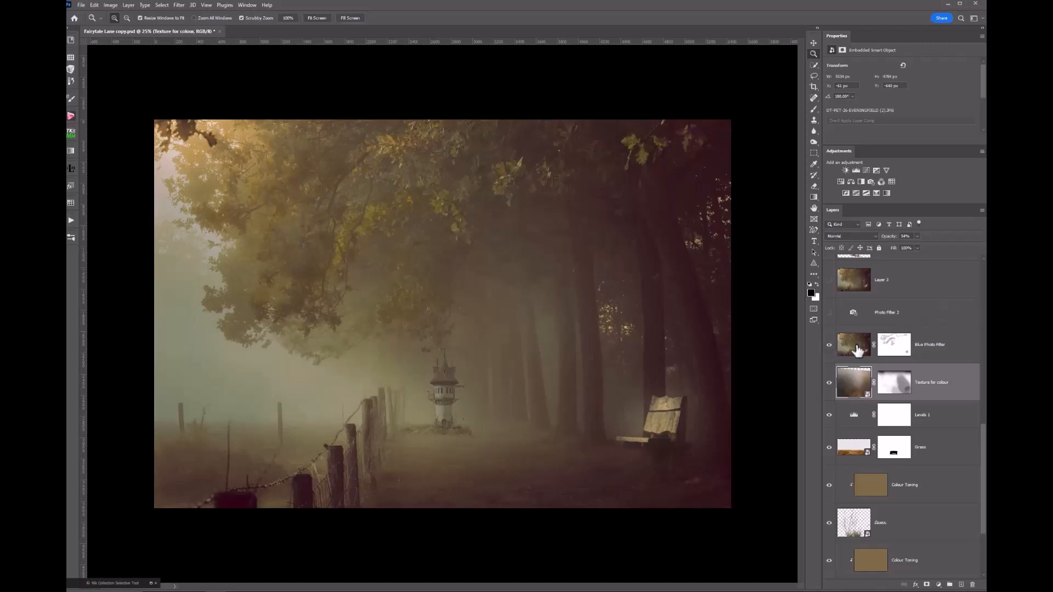
{"action": "left_click", "coordinate": [858, 346]}
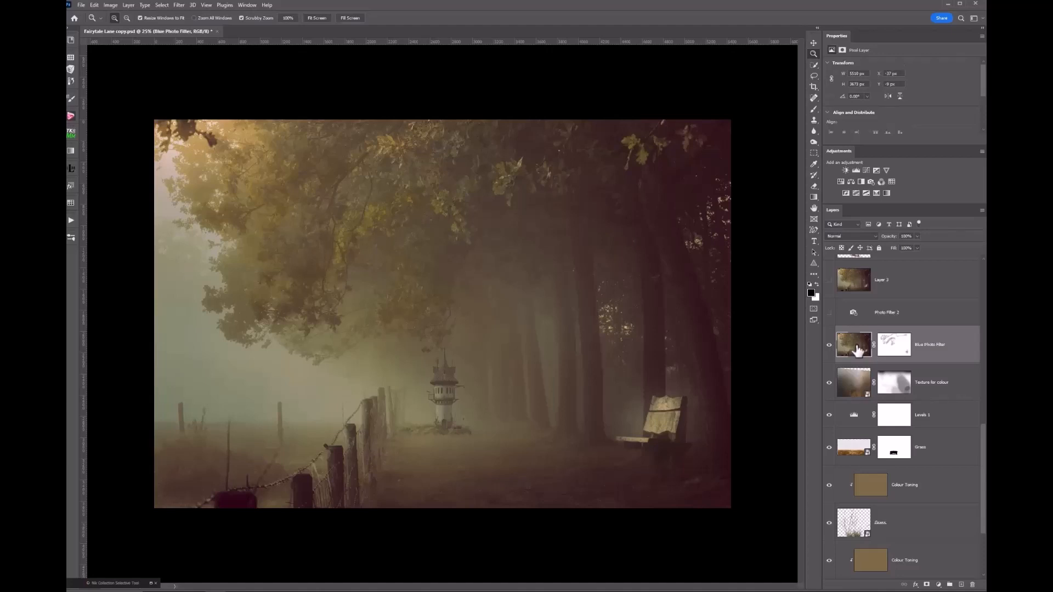
{"action": "left_click", "coordinate": [830, 346]}
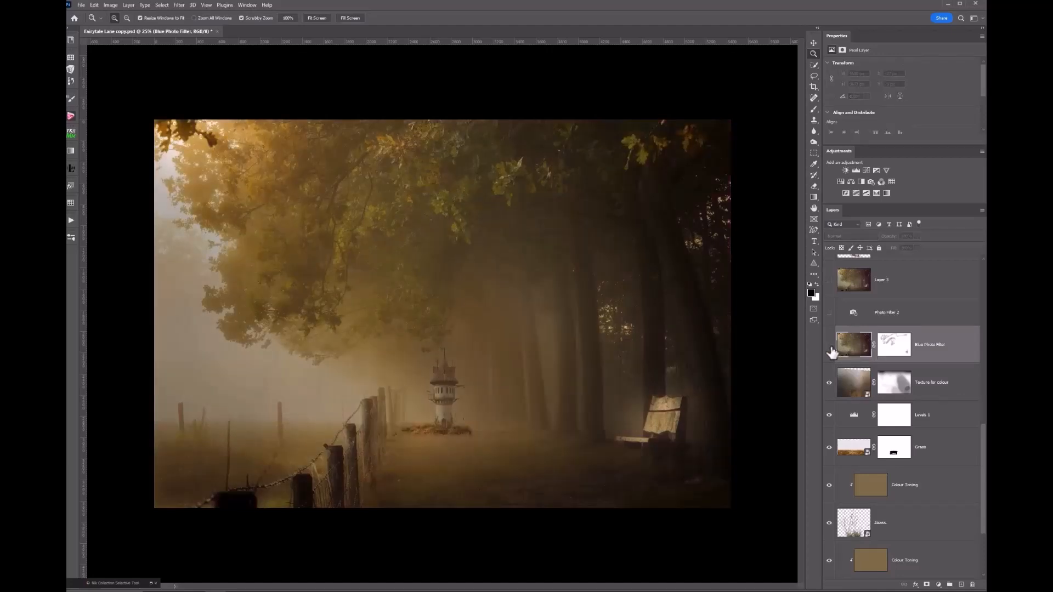
{"action": "left_click", "coordinate": [830, 346]}
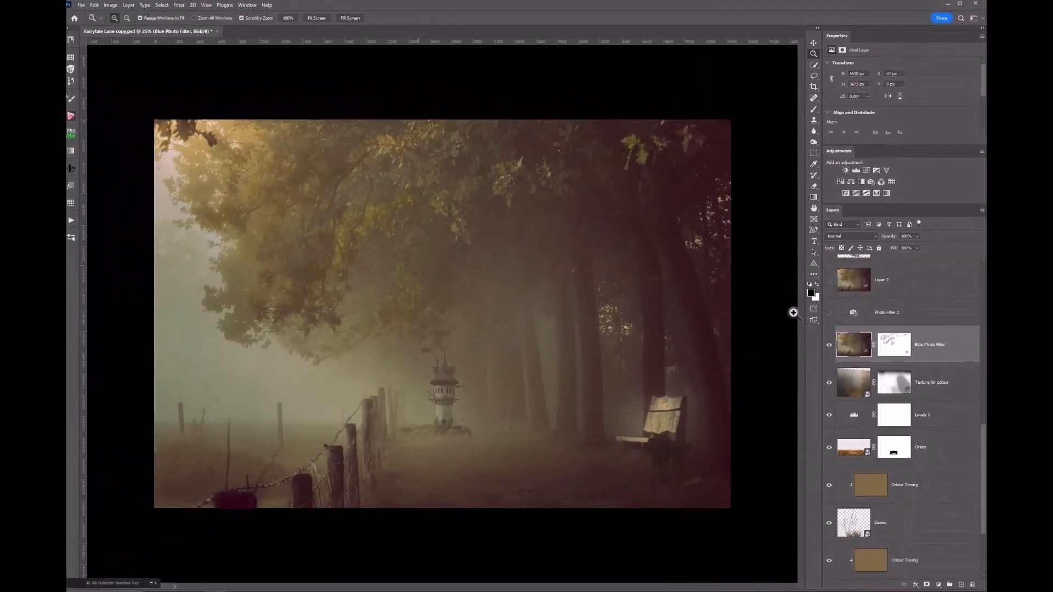
{"action": "left_click", "coordinate": [111, 6]}
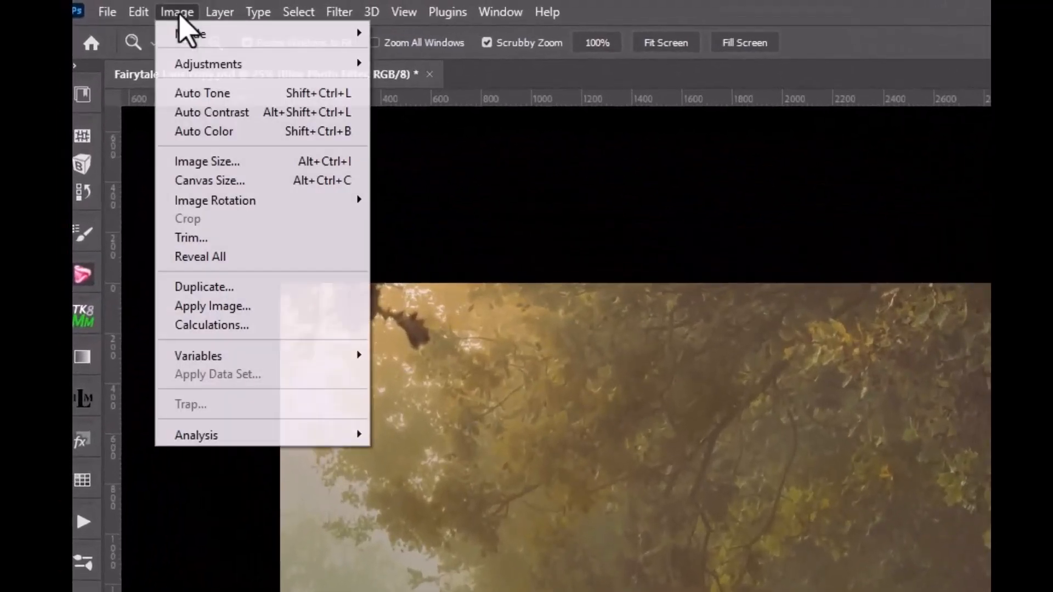
{"action": "mouse_move", "coordinate": [198, 66]}
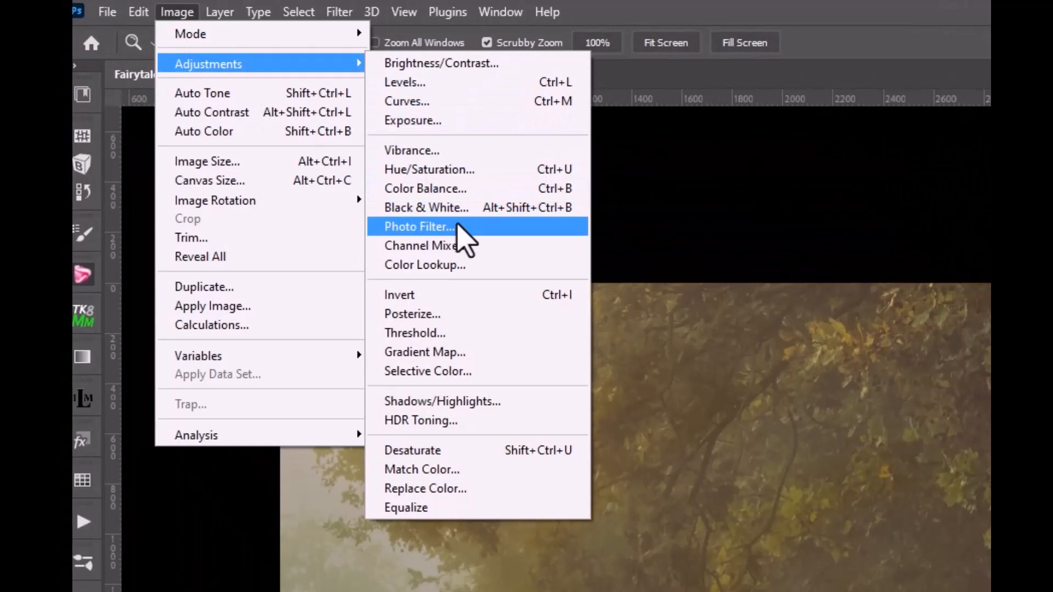
{"action": "left_click", "coordinate": [679, 150]}
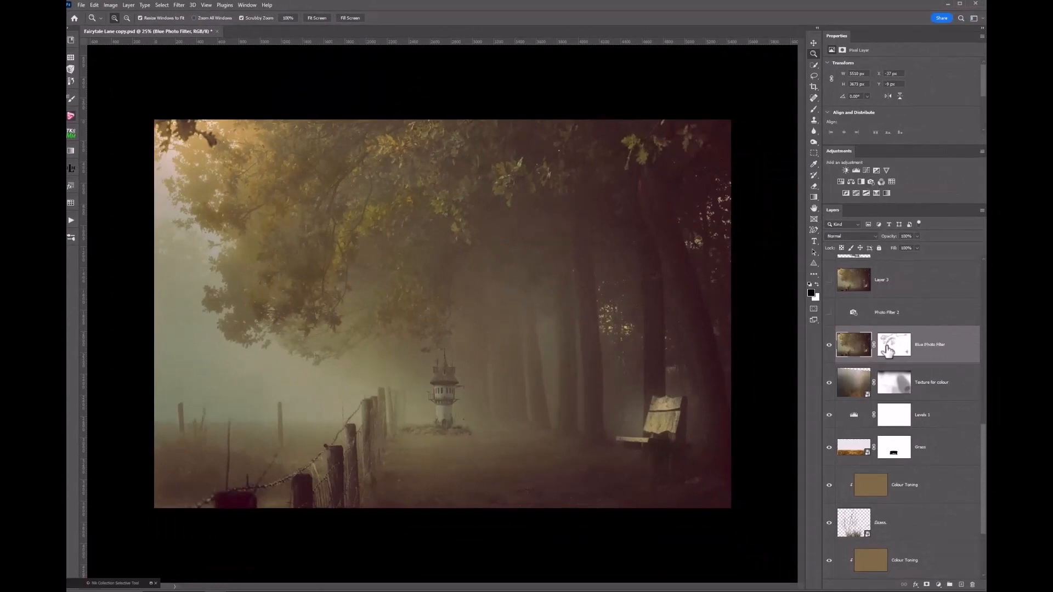
{"action": "scroll", "coordinate": [887, 350], "scroll_direction": "up", "scroll_amount": 3}
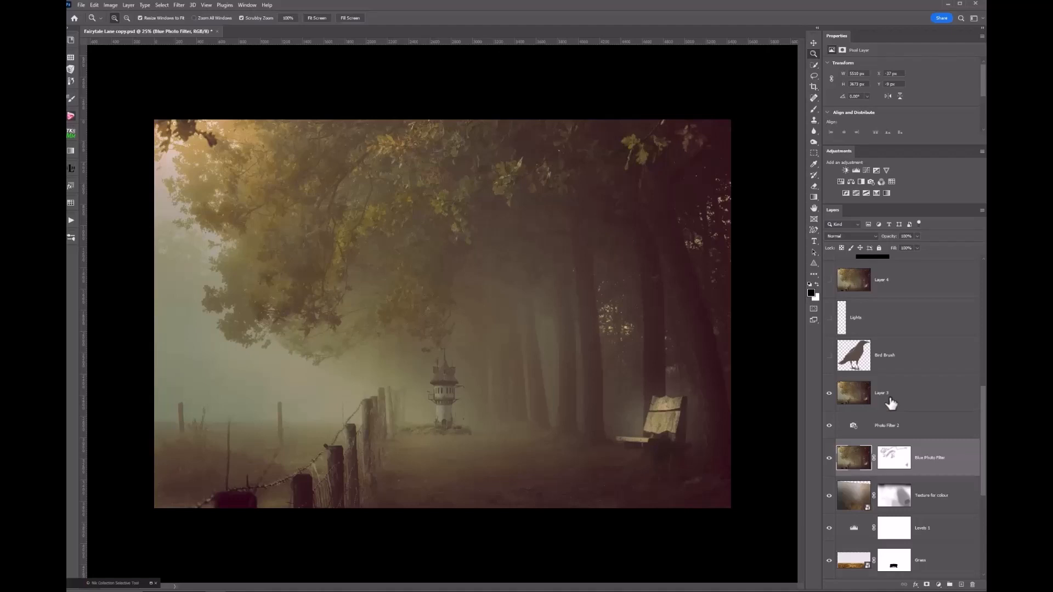
{"action": "left_click", "coordinate": [856, 402]}
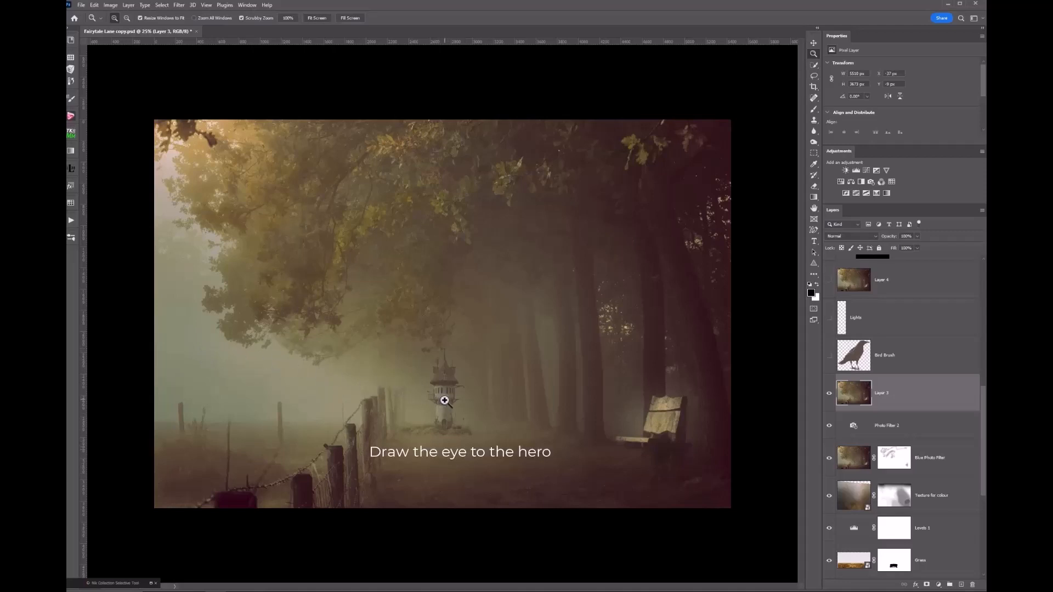
{"action": "left_click", "coordinate": [445, 401]}
{"action": "left_click", "coordinate": [445, 400], "text": "alt"}
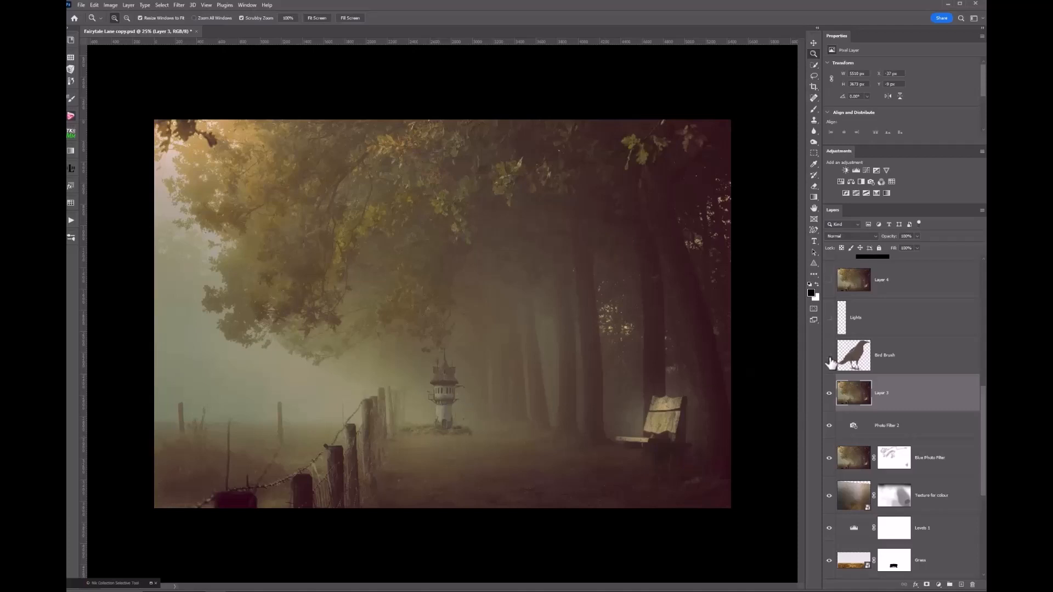
- Show the Bird Brush layer's bird on the fence post, compare it off and on, and zoom to 25%
{"action": "left_click", "coordinate": [830, 359]}
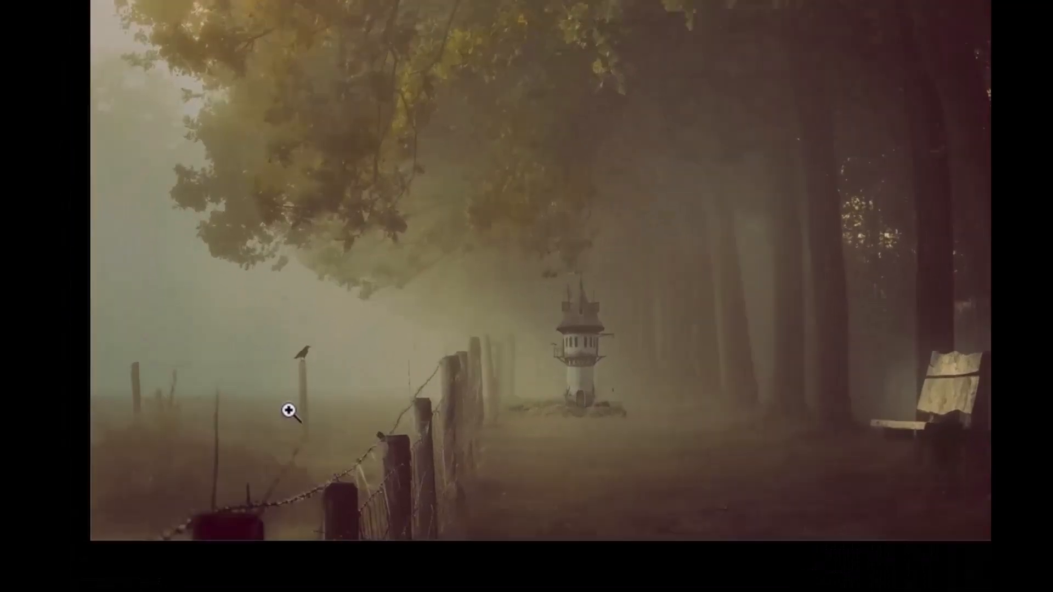
{"action": "left_click", "coordinate": [297, 403]}
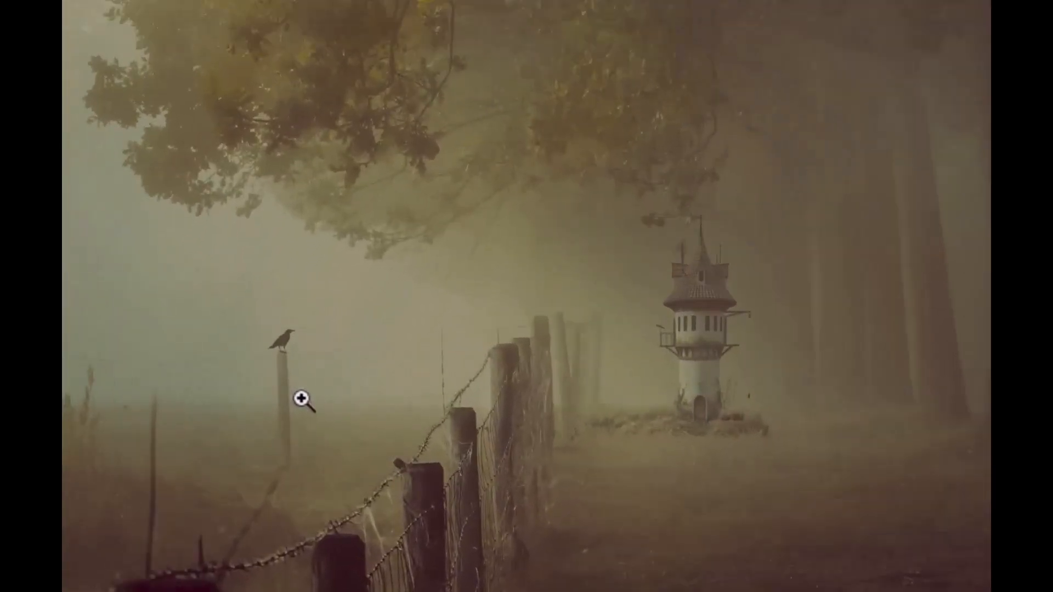
{"action": "left_click", "coordinate": [302, 400], "text": "alt"}
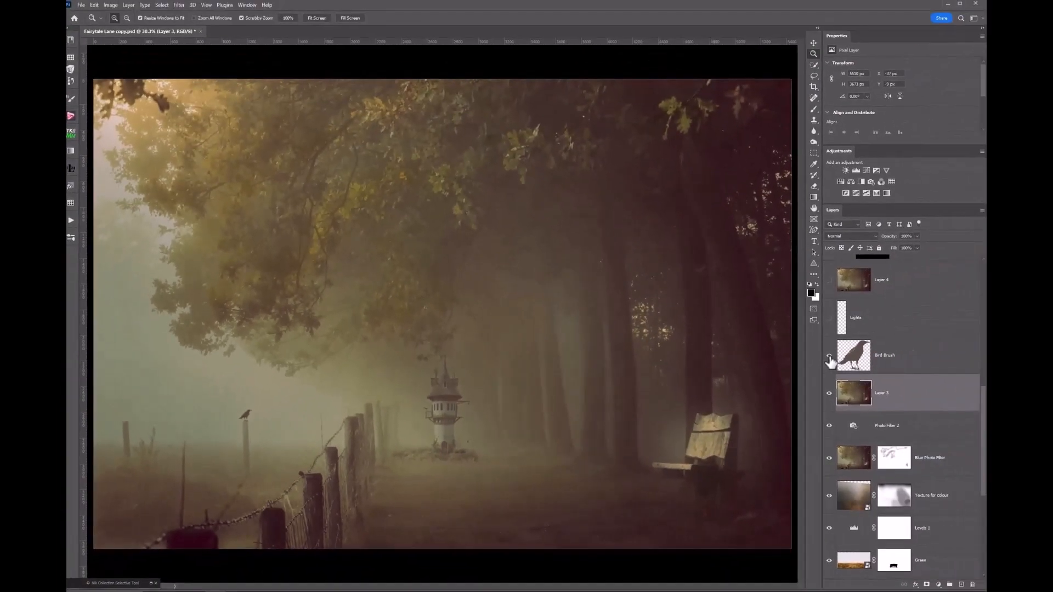
{"action": "left_click", "coordinate": [830, 358]}
{"action": "left_click", "coordinate": [830, 358]}
{"action": "key", "text": "ctrl+minus"}
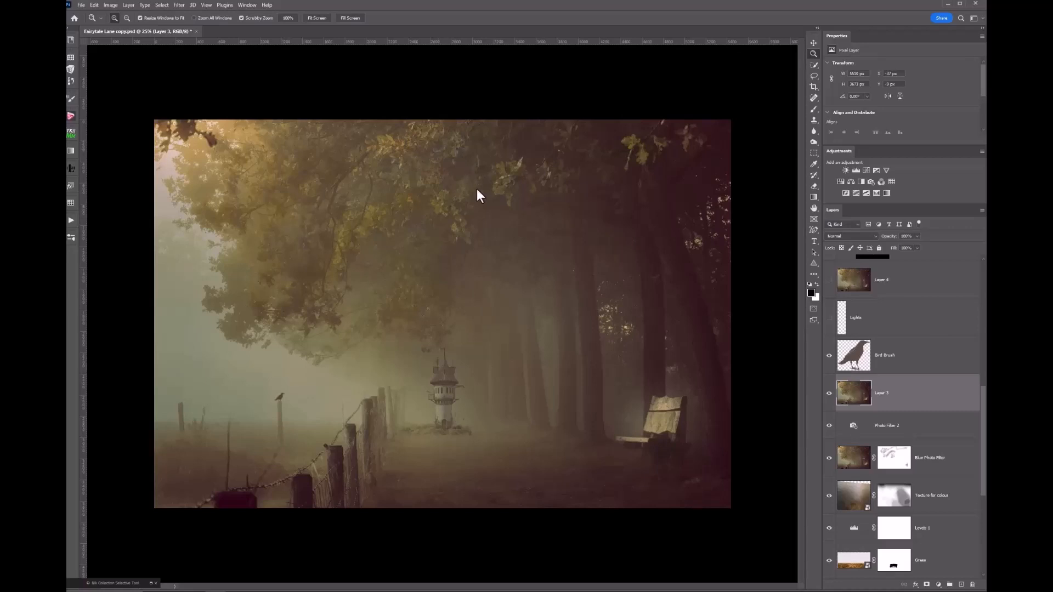
{"action": "left_click_drag", "start_coordinate": [586, 434], "coordinate": [586, 434]}
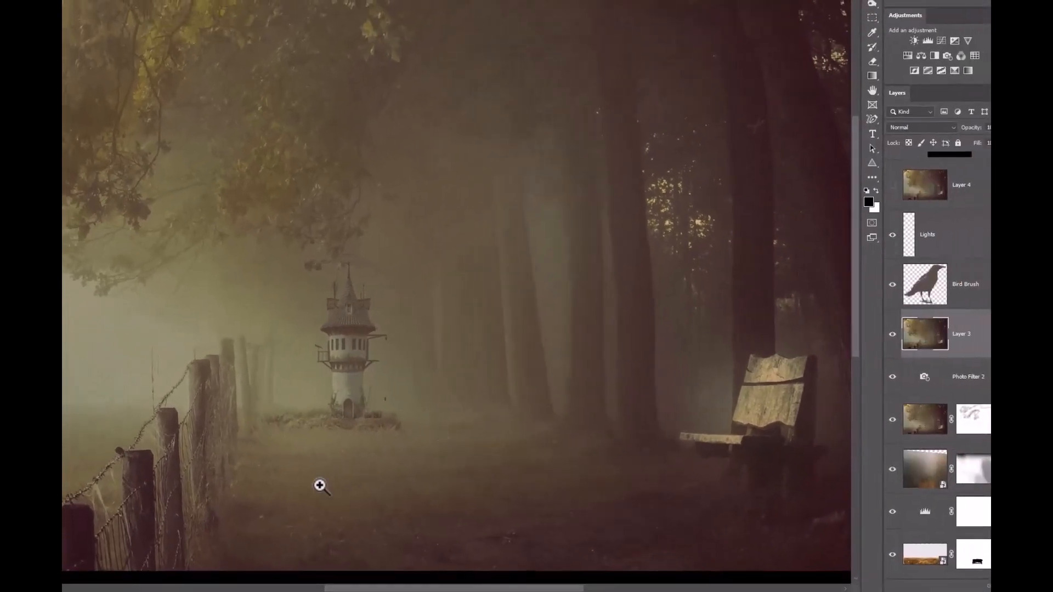
{"action": "left_click", "coordinate": [319, 486]}
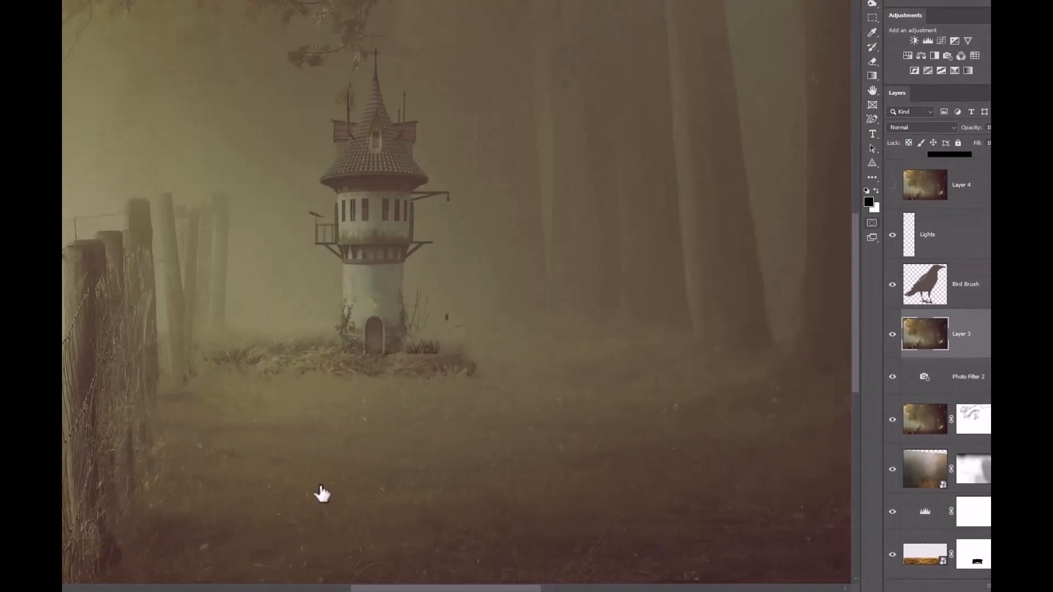
{"action": "left_click", "coordinate": [892, 237]}
{"action": "left_click", "coordinate": [893, 237]}
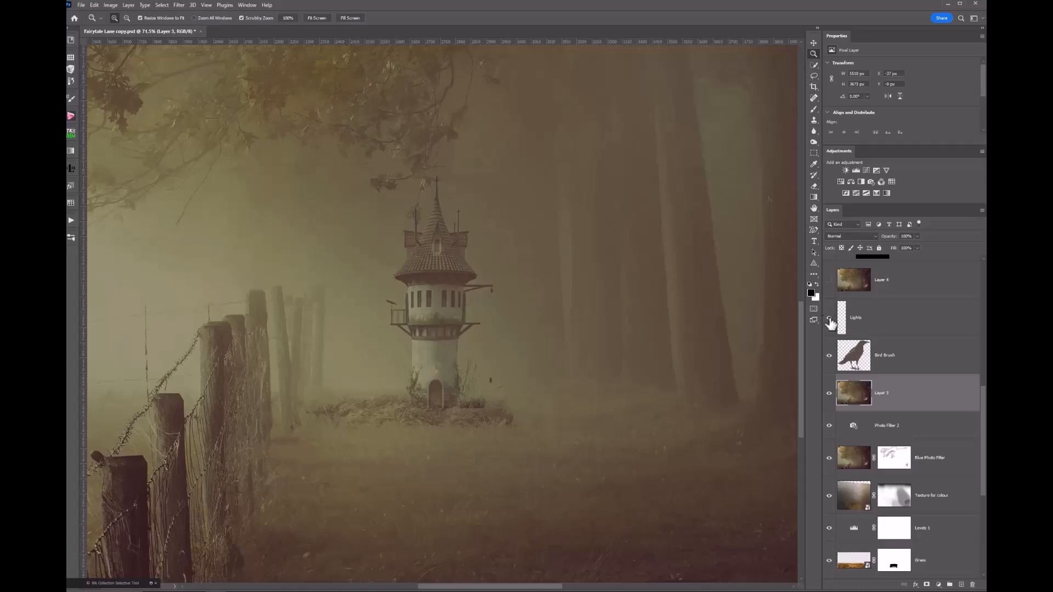
{"action": "left_click", "coordinate": [830, 321]}
{"action": "left_click", "coordinate": [830, 321]}
{"action": "left_click", "coordinate": [607, 366], "text": "alt"}
{"action": "left_click", "coordinate": [606, 367], "text": "alt"}
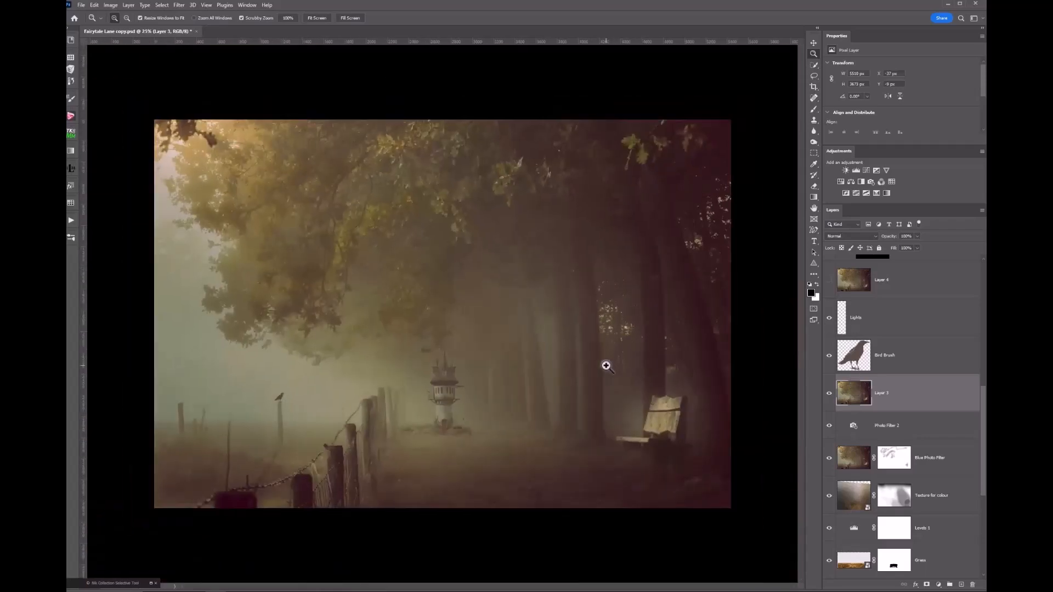
- Make Layer 4 and the Brush-On Vibrance group visible, then fit the image on screen
{"action": "scroll", "coordinate": [905, 335], "scroll_direction": "up", "scroll_amount": 2}
{"action": "scroll", "coordinate": [905, 335], "scroll_direction": "up", "scroll_amount": 1}
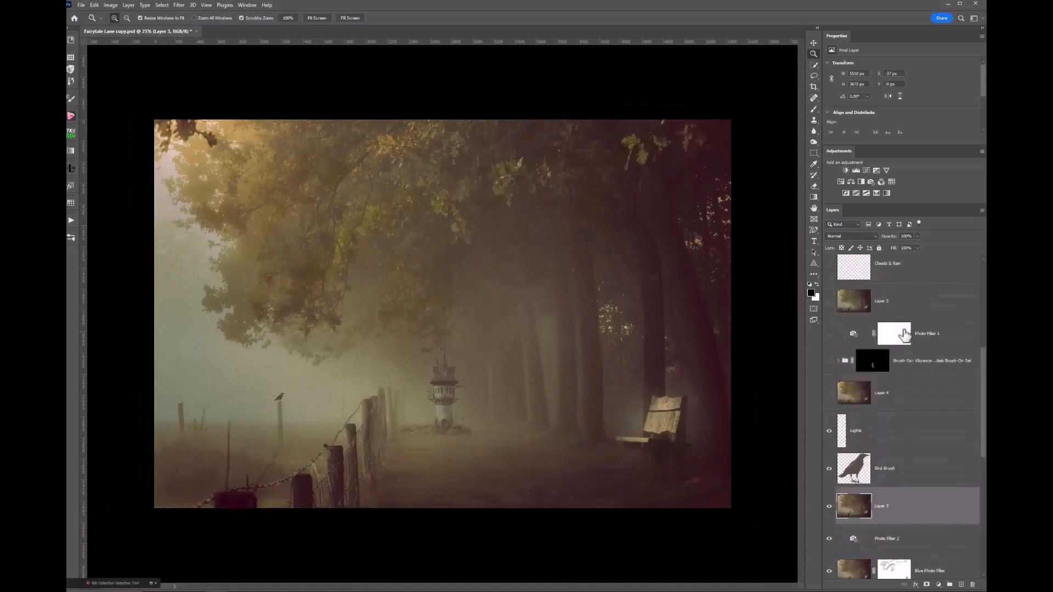
{"action": "left_click", "coordinate": [829, 393]}
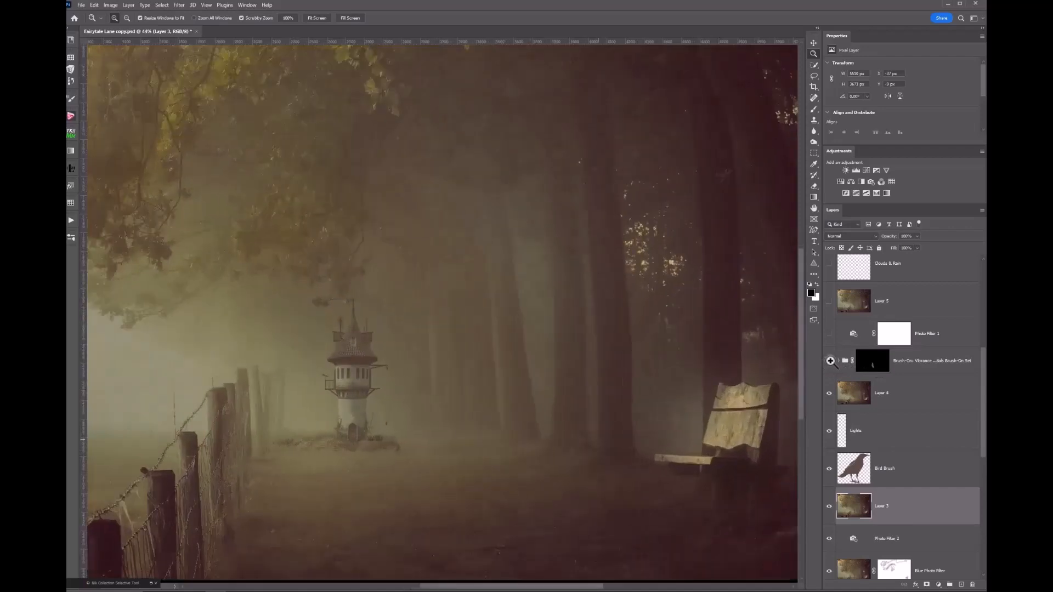
{"action": "left_click", "coordinate": [829, 361]}
{"action": "key", "text": "ctrl+0"}
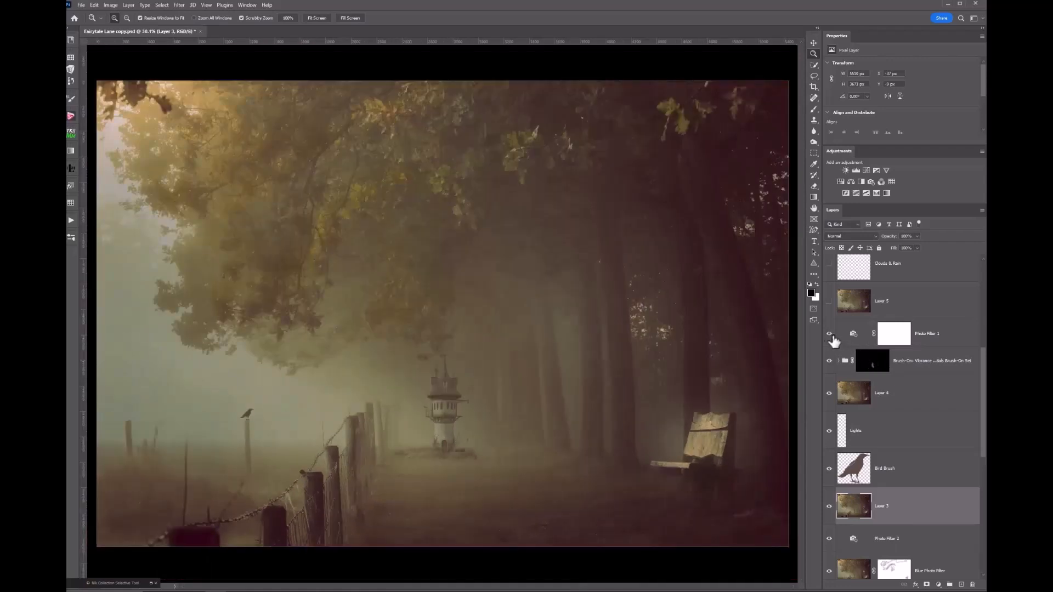
- Switch on the cyan Photo Filter 1 adjustment and zoom out slightly on the composite
{"action": "left_click", "coordinate": [845, 337]}
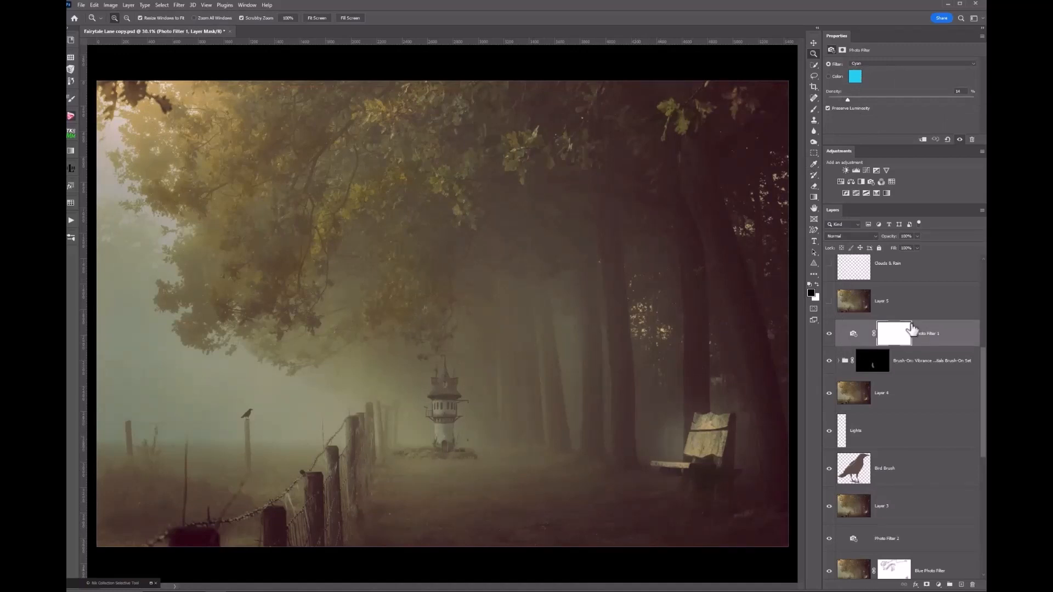
{"action": "scroll", "coordinate": [925, 324], "scroll_direction": "up", "scroll_amount": 1}
{"action": "scroll", "coordinate": [925, 324], "scroll_direction": "up", "scroll_amount": 1}
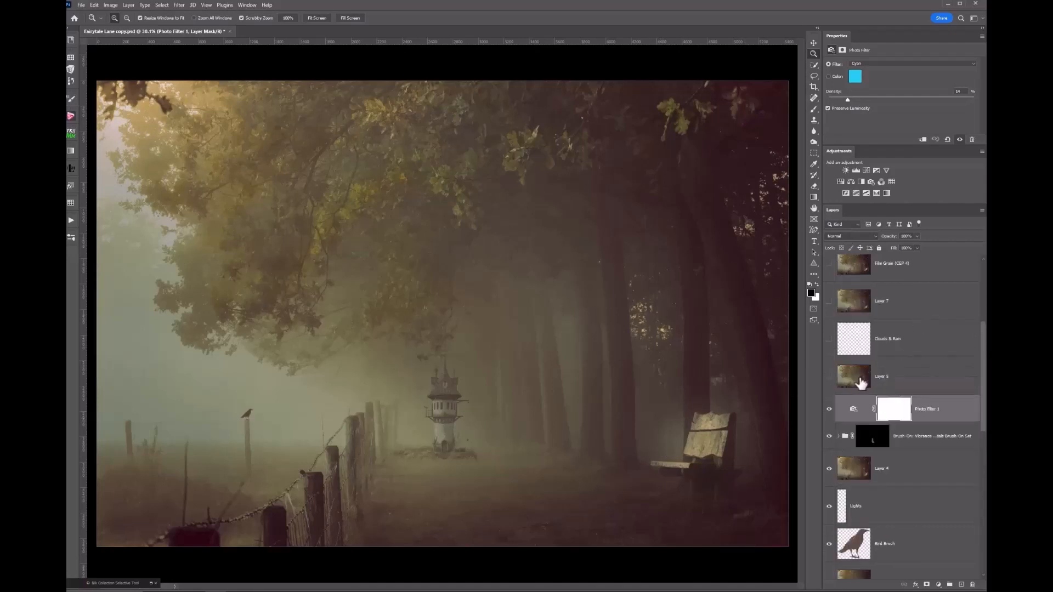
{"action": "left_click_drag", "start_coordinate": [730, 400], "coordinate": [662, 411]}
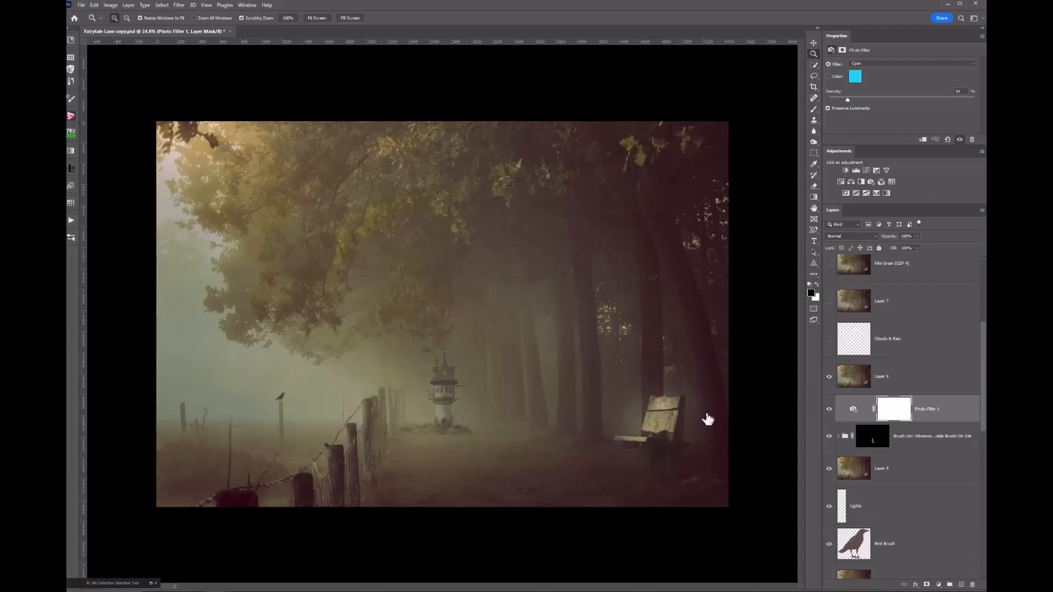
{"action": "scroll", "coordinate": [489, 474], "scroll_direction": "up", "scroll_amount": 1}
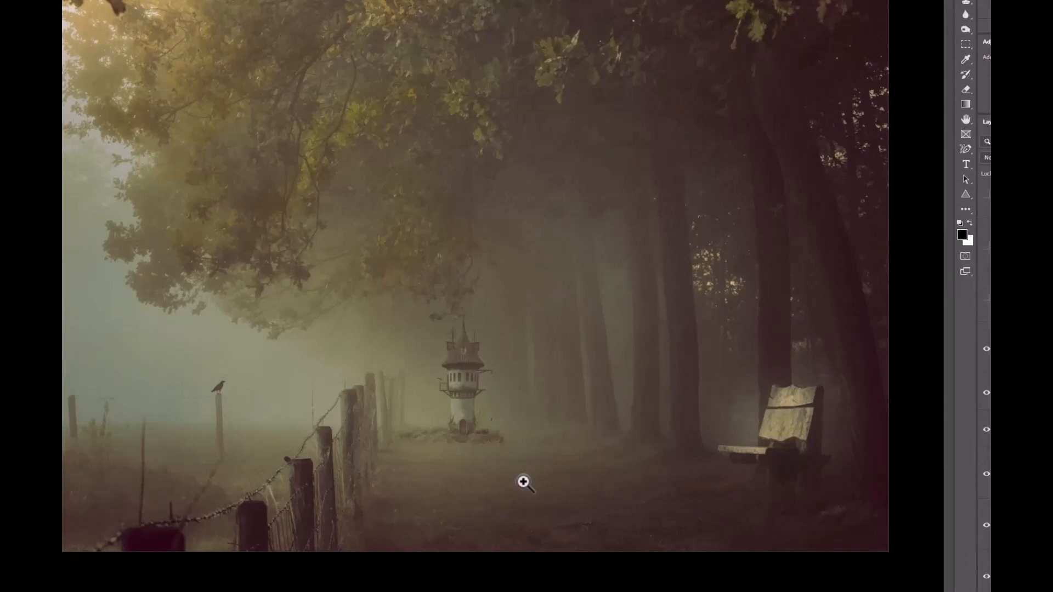
- Show the Clouds & Rain layer above the tower, zoom in on it, and select that layer
{"action": "left_click", "coordinate": [986, 301]}
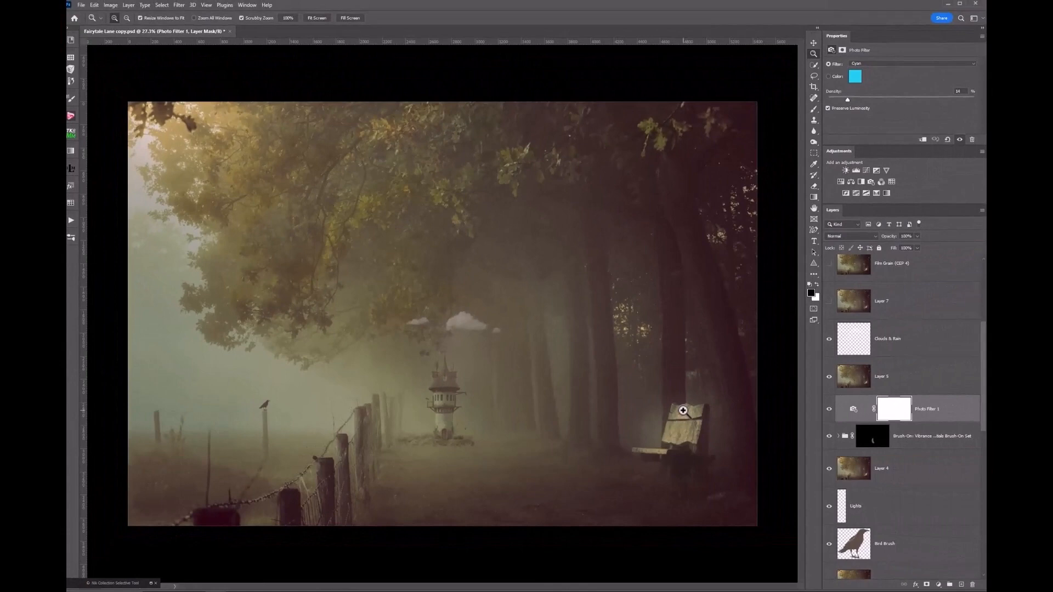
{"action": "left_click_drag", "start_coordinate": [493, 393], "coordinate": [494, 392]}
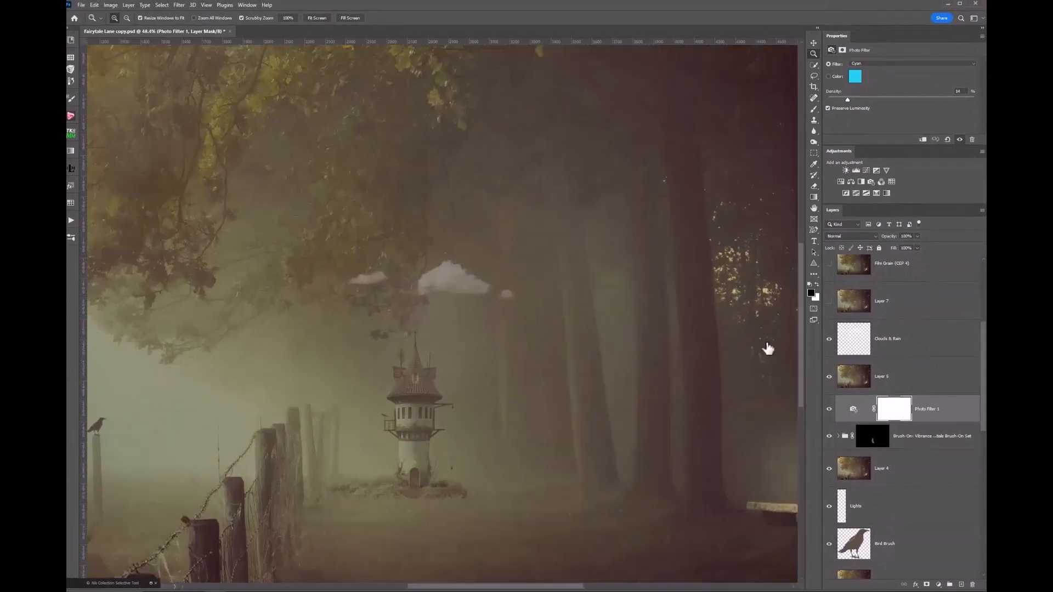
{"action": "left_click", "coordinate": [855, 346]}
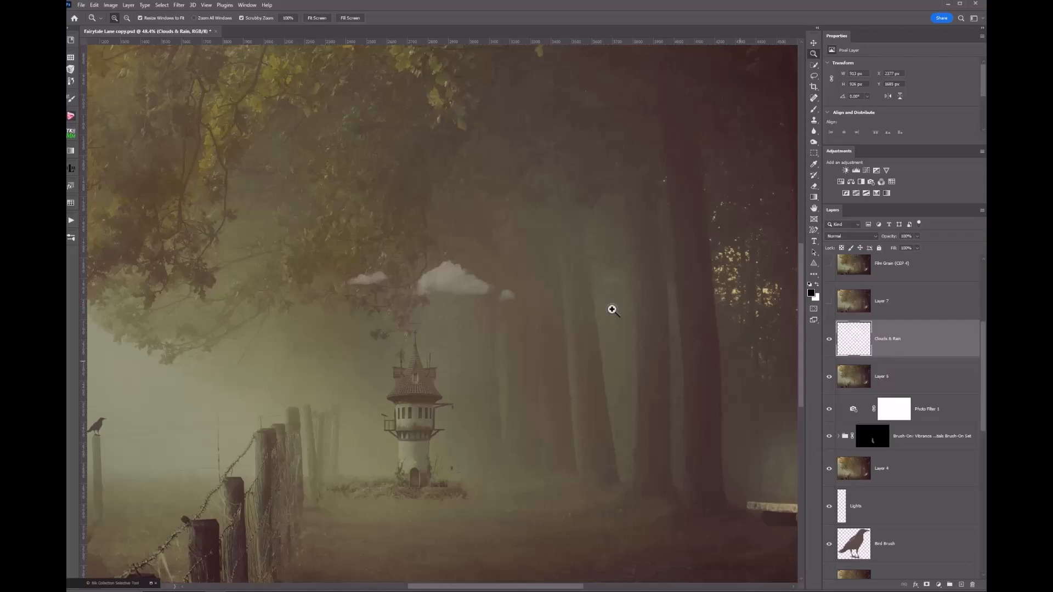
{"action": "scroll", "coordinate": [931, 339], "scroll_direction": "down", "scroll_amount": 3}
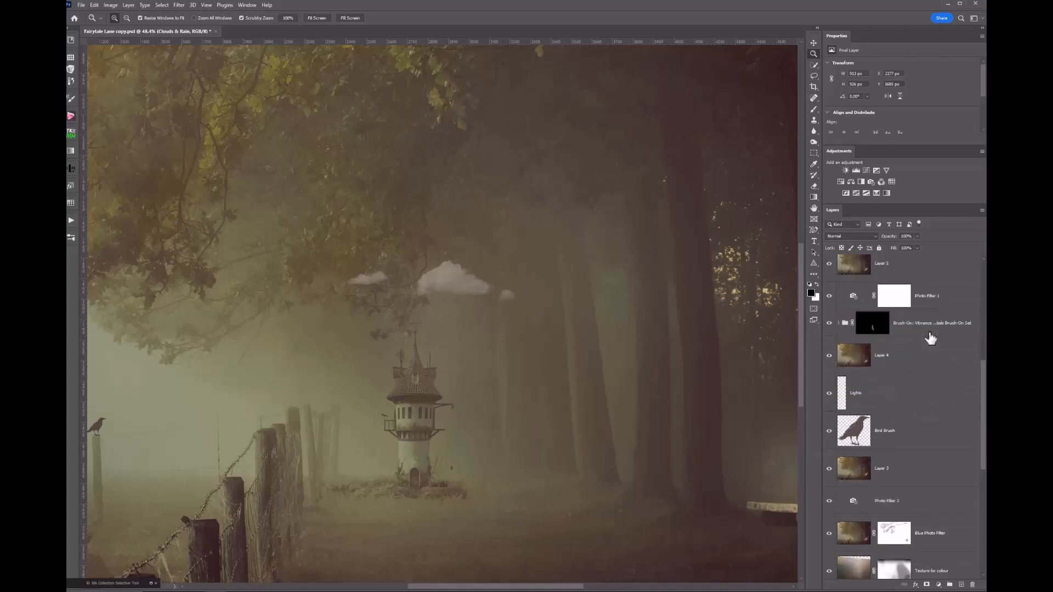
{"action": "scroll", "coordinate": [931, 339], "scroll_direction": "up", "scroll_amount": 5}
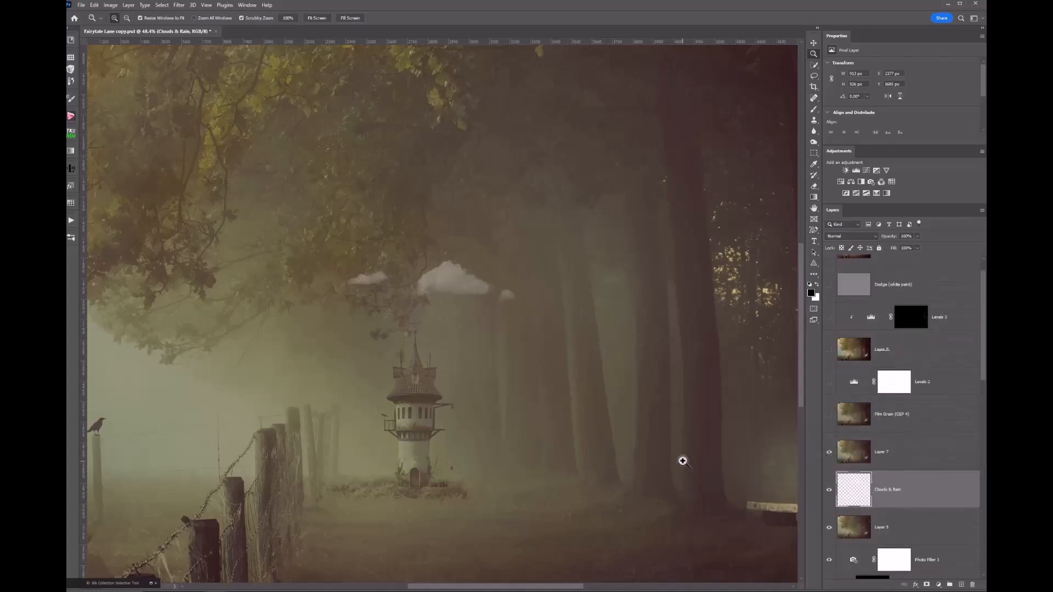
{"action": "scroll", "coordinate": [682, 458], "scroll_direction": "down", "scroll_amount": 3}
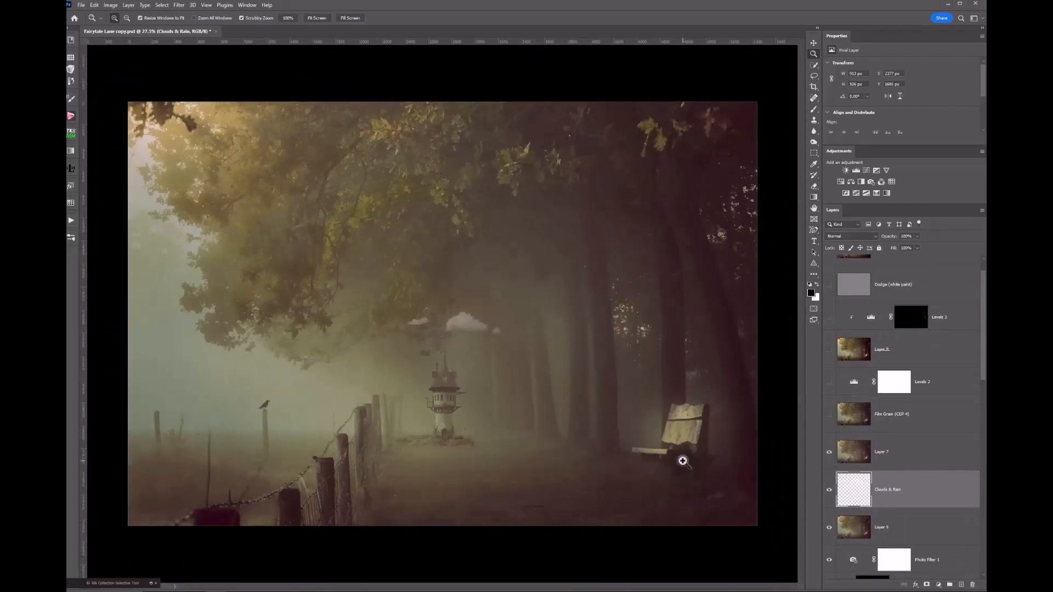
{"action": "scroll", "coordinate": [683, 461], "scroll_direction": "up", "scroll_amount": 2}
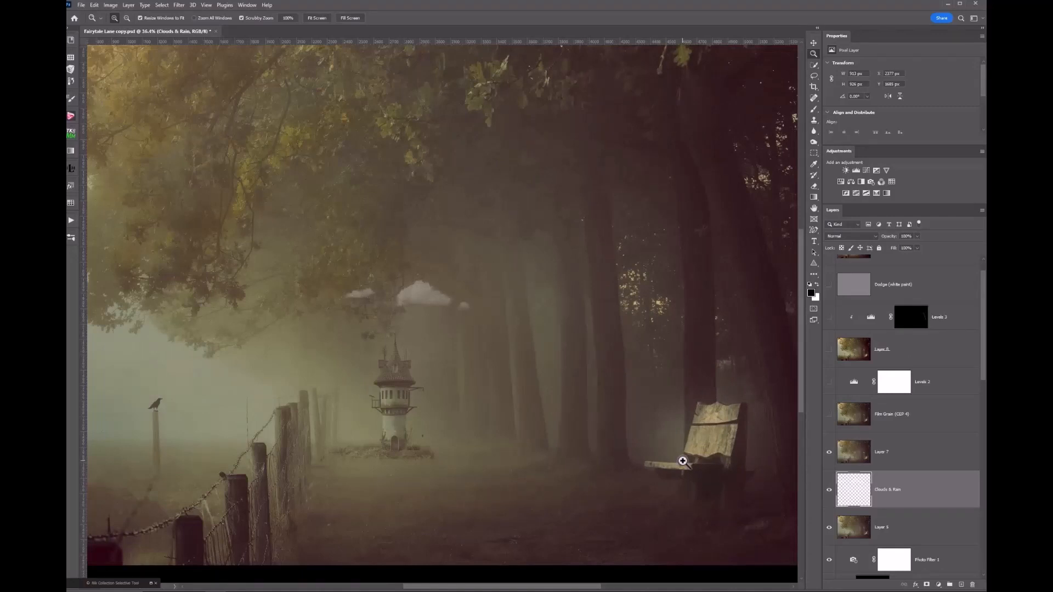
{"action": "scroll", "coordinate": [683, 461], "scroll_direction": "down", "scroll_amount": 1}
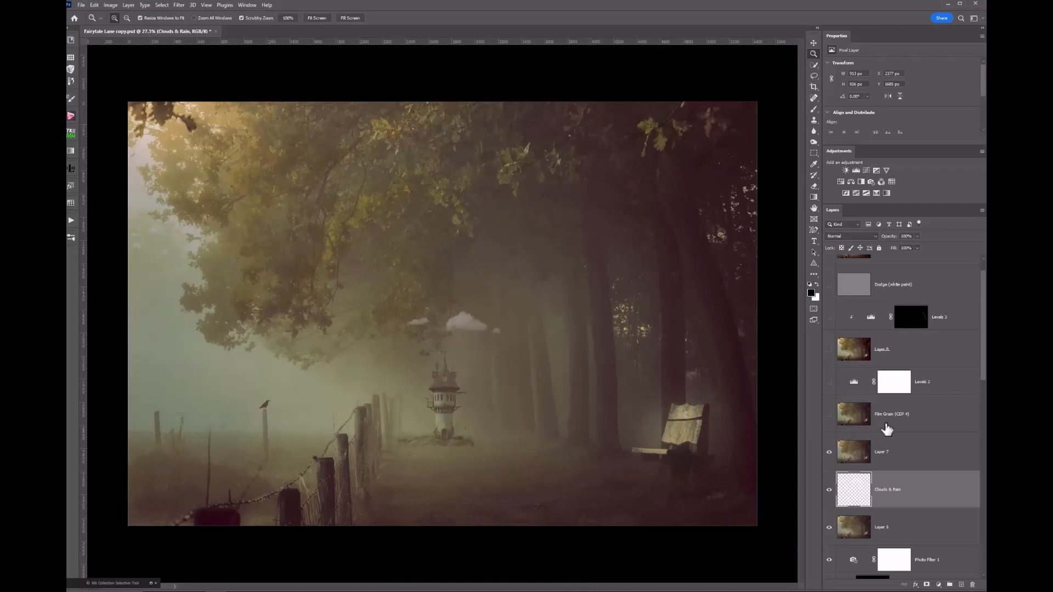
- Toggle the Film Grain (CEP 4) layer while zooming in on the bench and trees to inspect the grain
{"action": "left_click", "coordinate": [852, 423]}
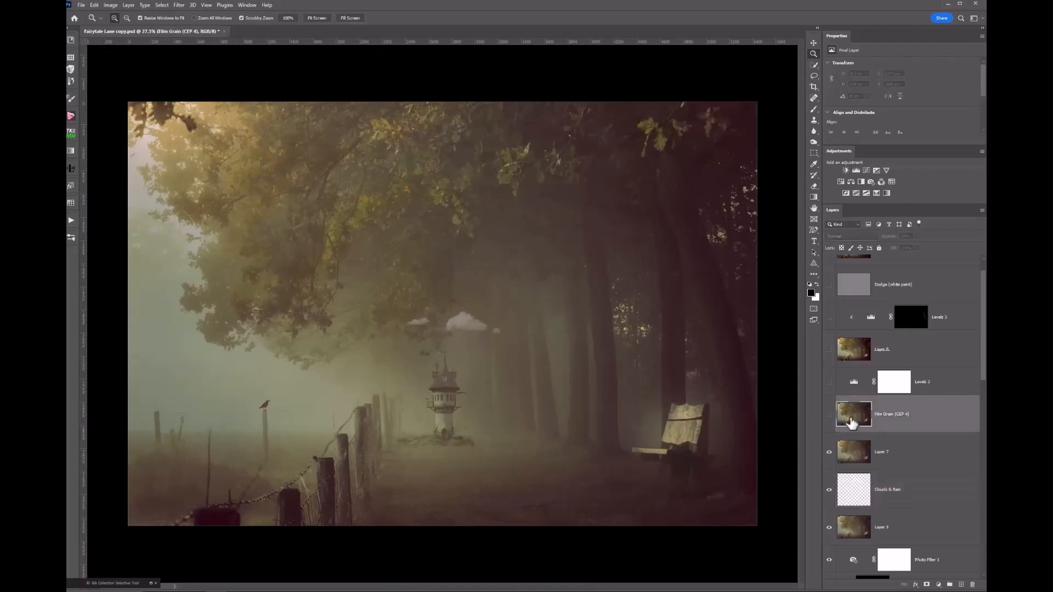
{"action": "left_click", "coordinate": [830, 414]}
{"action": "left_click_drag", "start_coordinate": [659, 427], "coordinate": [658, 428]}
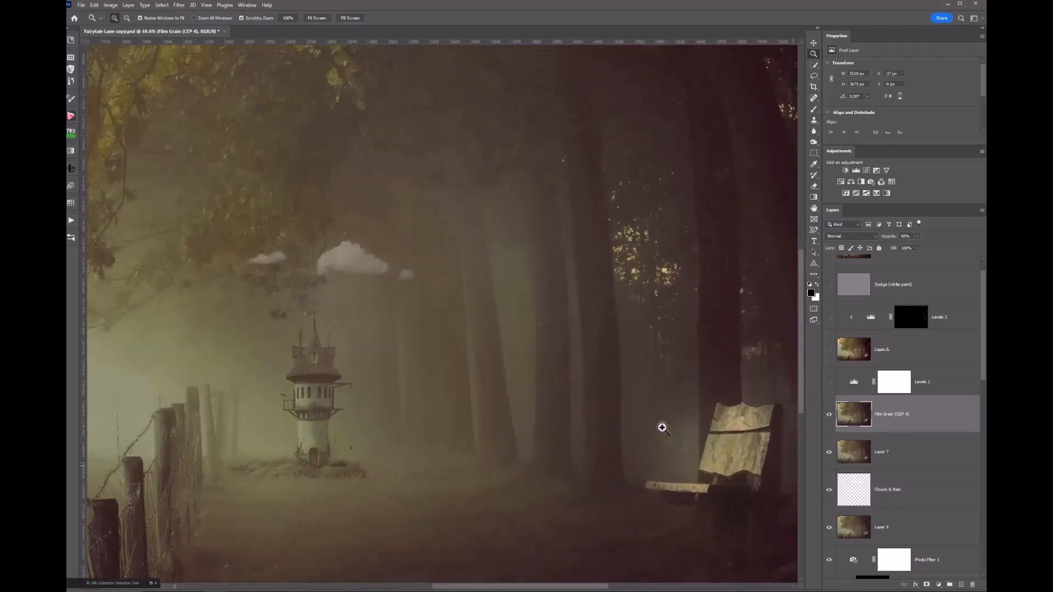
{"action": "left_click", "coordinate": [830, 417]}
{"action": "left_click", "coordinate": [492, 435]}
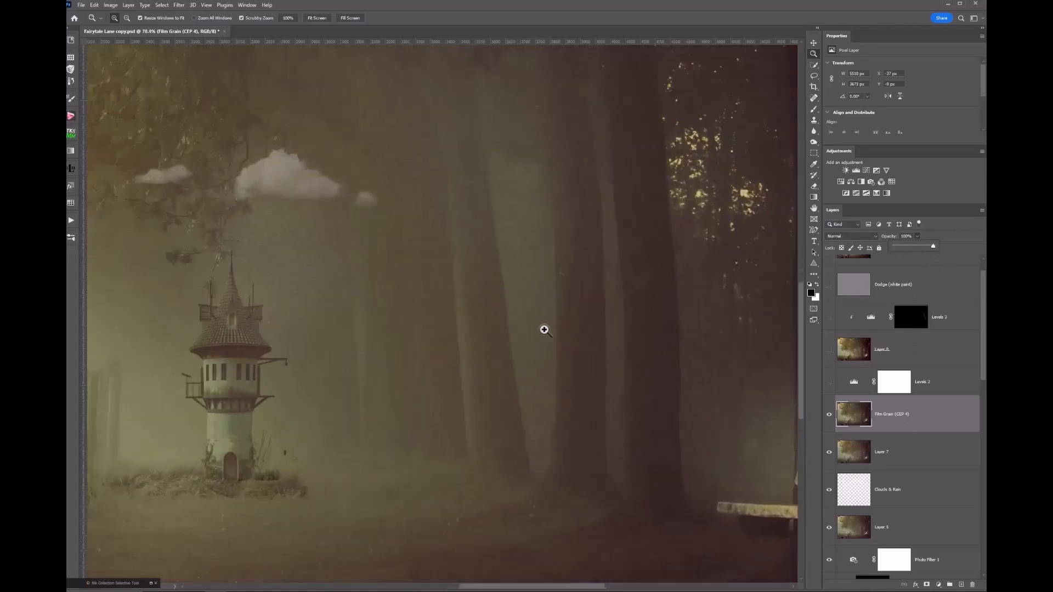
{"action": "left_click", "coordinate": [544, 330]}
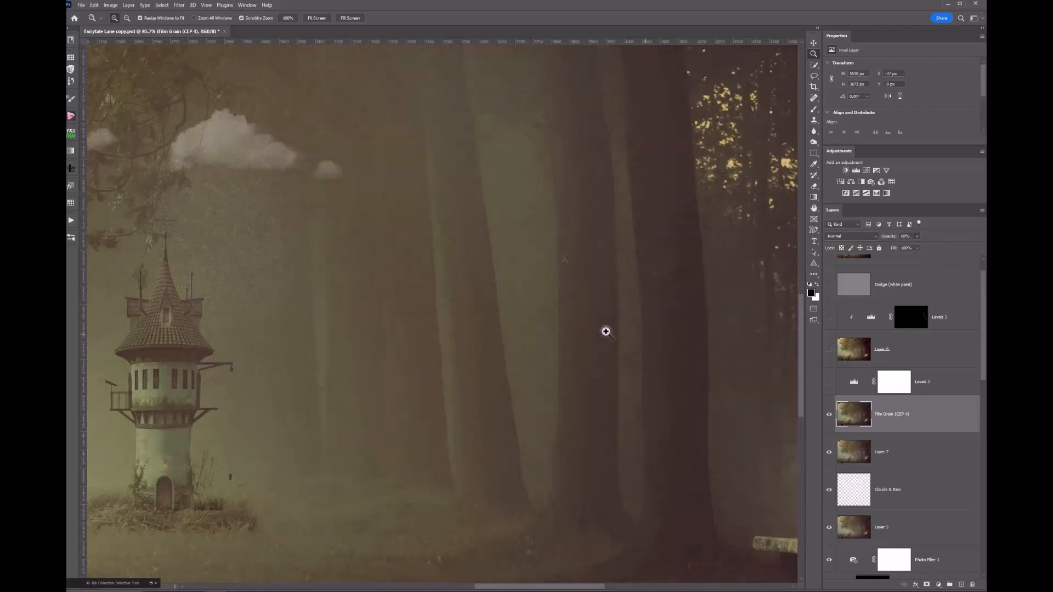
{"action": "left_click", "coordinate": [741, 333], "text": "alt"}
{"action": "left_click", "coordinate": [742, 336], "text": "alt"}
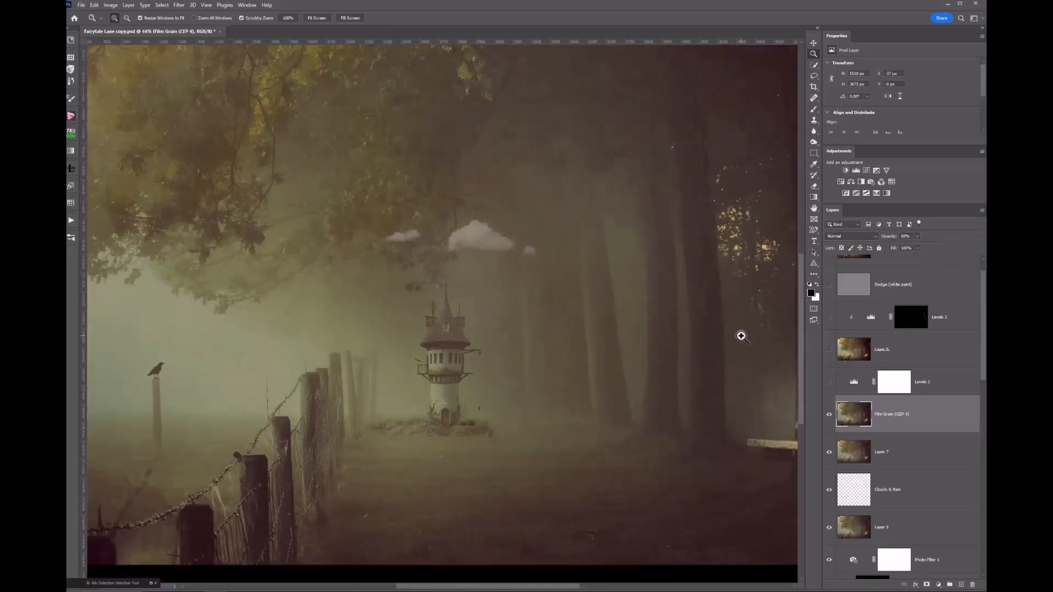
{"action": "left_click", "coordinate": [742, 336], "text": "alt"}
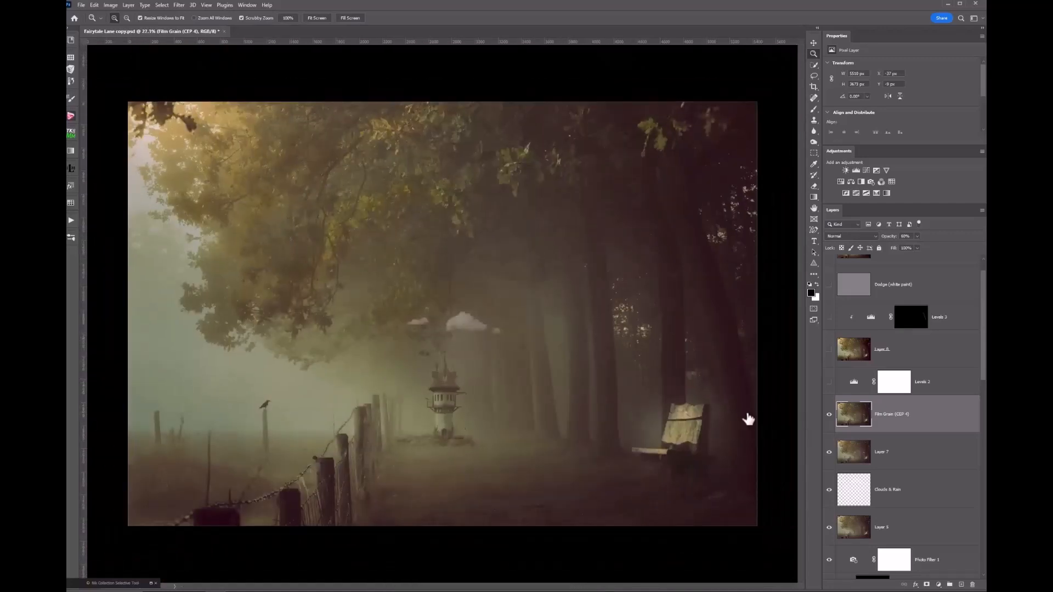
- Turn on the Levels 2 adjustment and Layer 8, leaving Layer 8 selected
{"action": "left_click", "coordinate": [829, 382]}
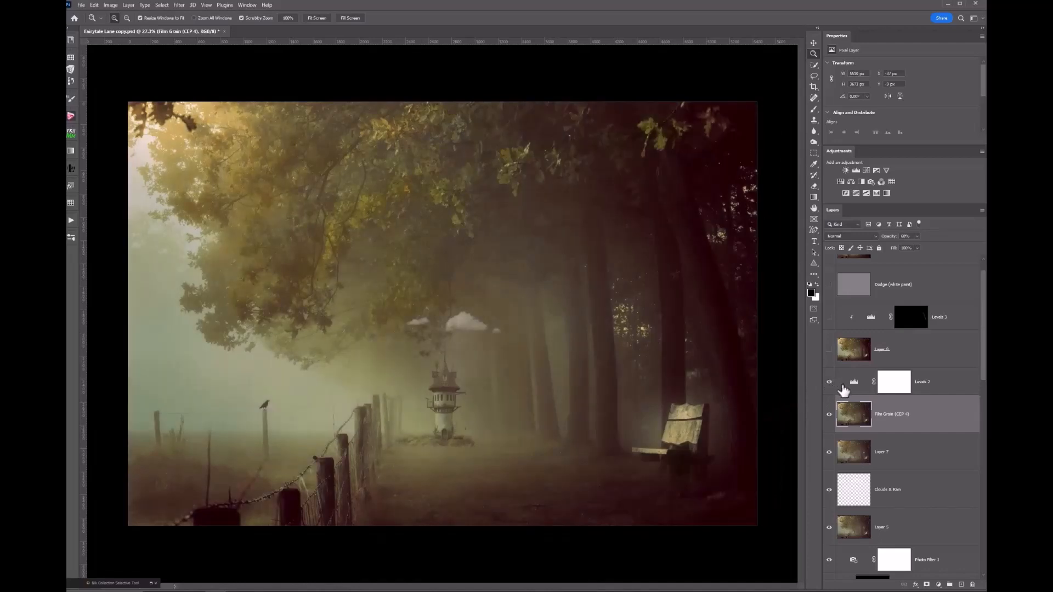
{"action": "left_click", "coordinate": [844, 389]}
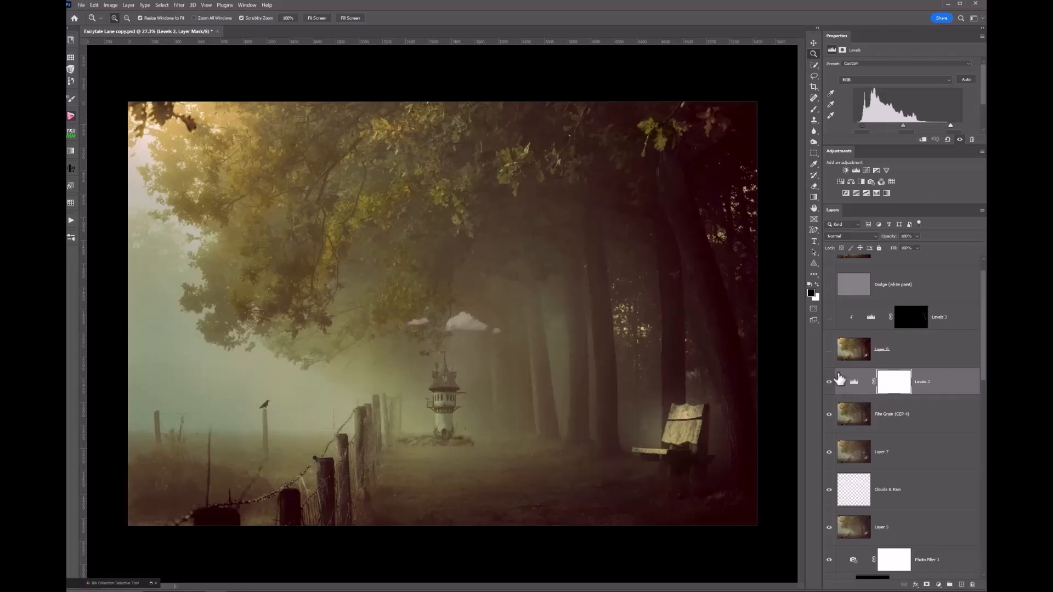
{"action": "left_click", "coordinate": [830, 350]}
{"action": "left_click", "coordinate": [843, 356]}
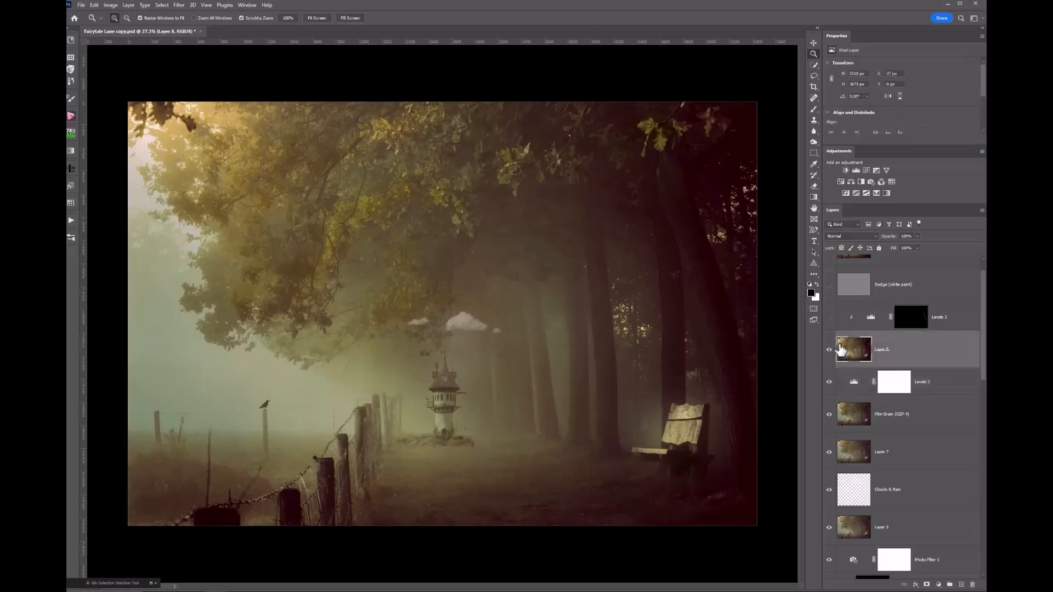
- Turn on Levels 3 and the Dodge (white paint) layer, checking the bench close up before zooming out
{"action": "left_click", "coordinate": [829, 320]}
{"action": "scroll", "coordinate": [831, 326], "scroll_direction": "up", "scroll_amount": 1}
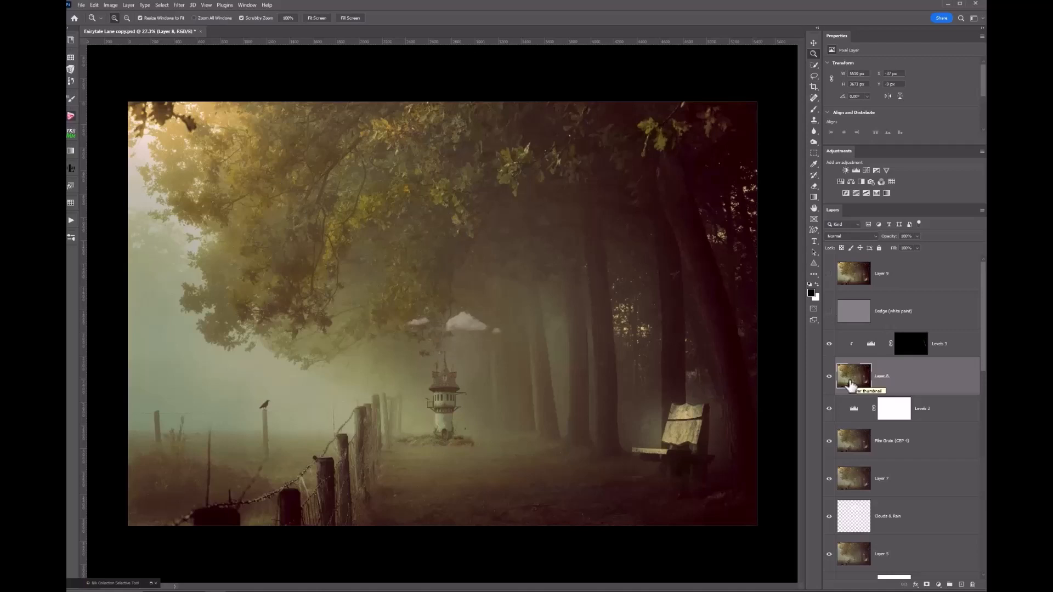
{"action": "left_click", "coordinate": [830, 313]}
{"action": "left_click", "coordinate": [674, 391]}
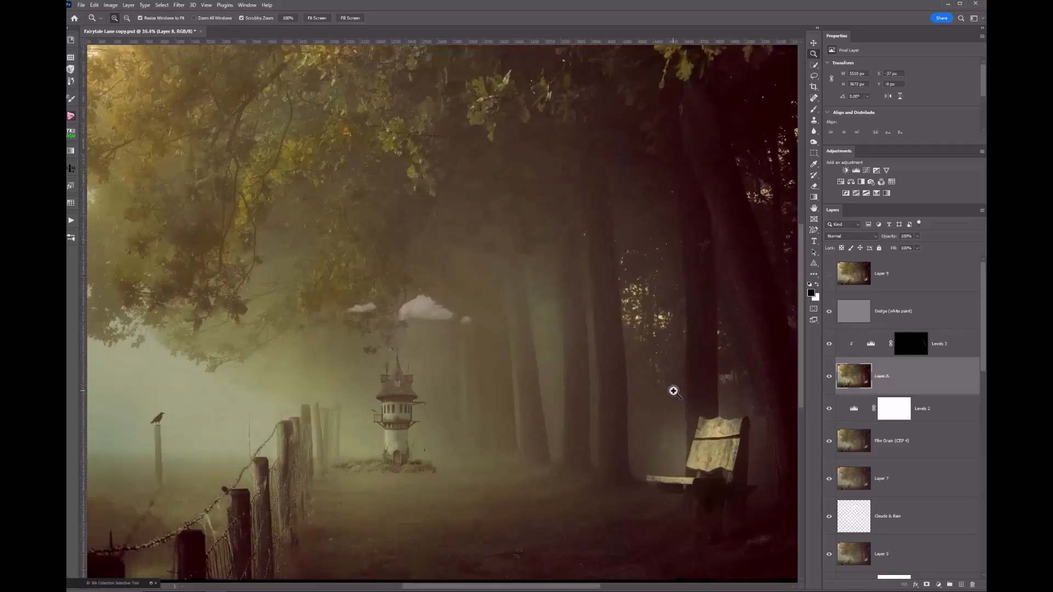
{"action": "left_click", "coordinate": [830, 314]}
{"action": "left_click", "coordinate": [739, 373], "text": "alt"}
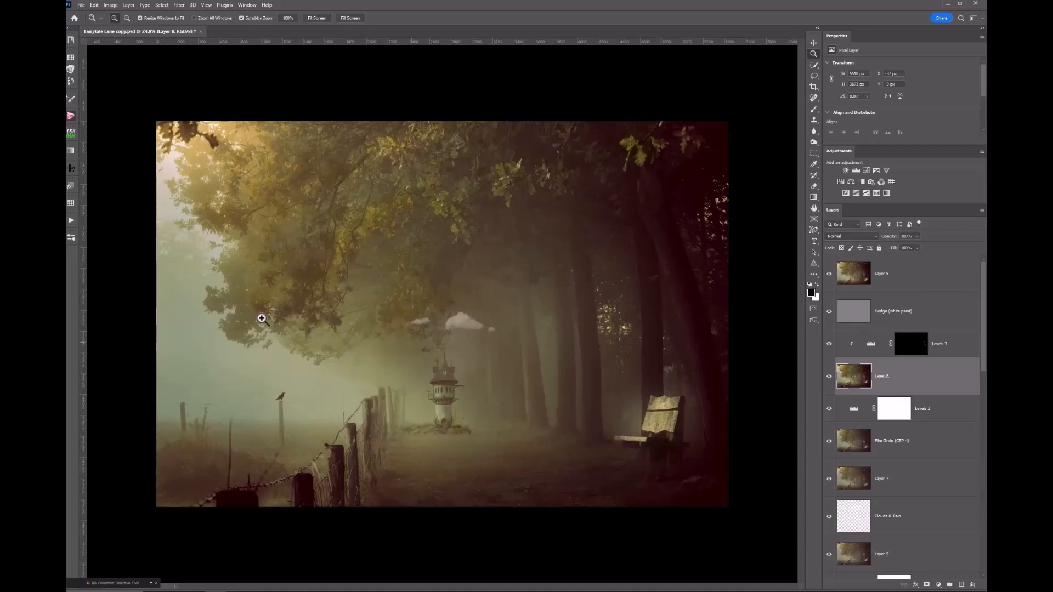
- Select Layer 9, zoom out one step, and switch to the Crop tool
{"action": "left_click", "coordinate": [861, 274]}
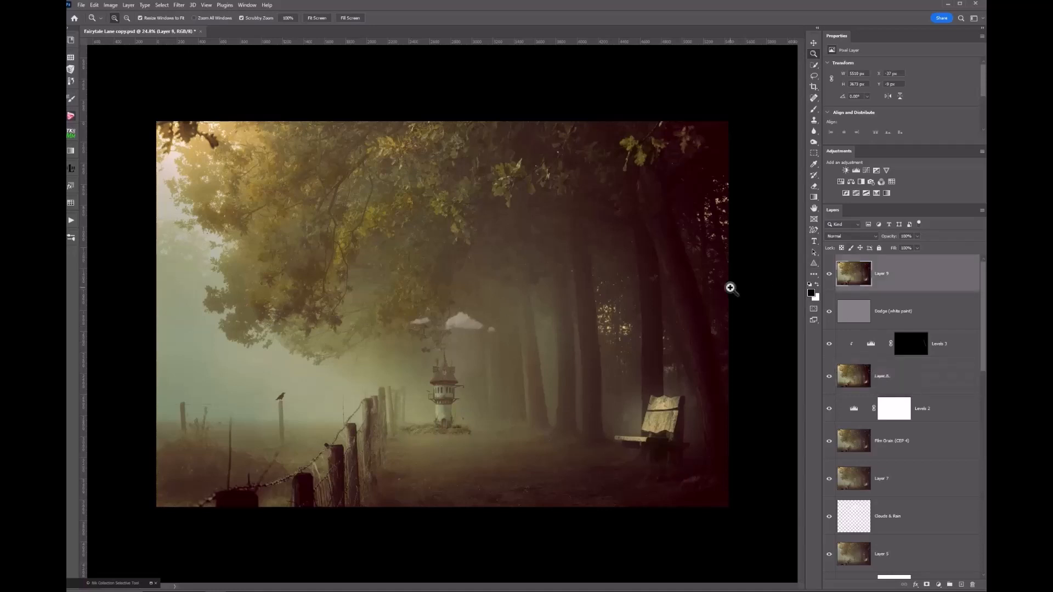
{"action": "key", "text": "ctrl+minus"}
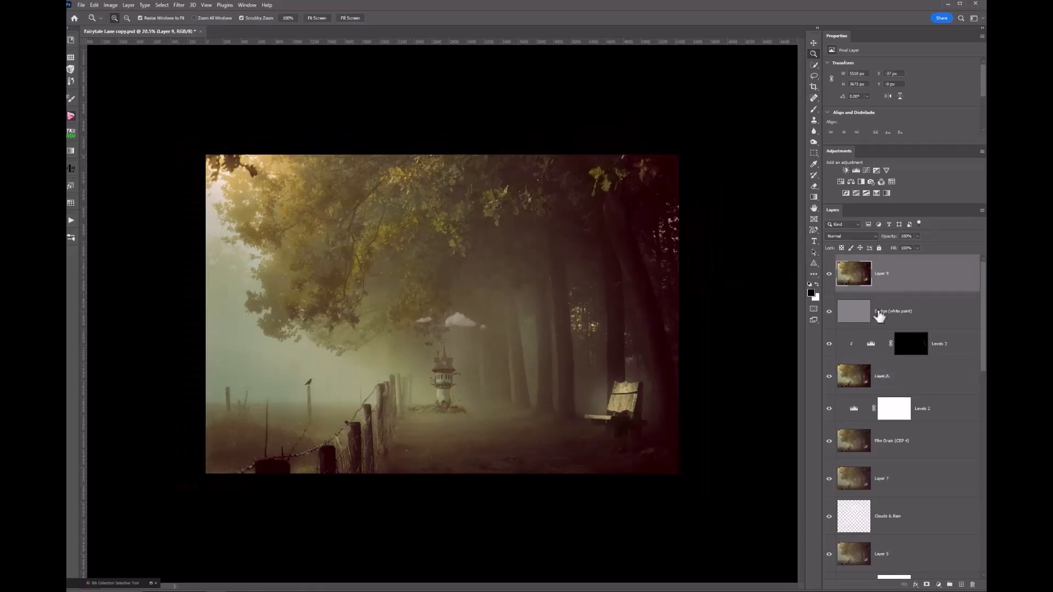
{"action": "left_click", "coordinate": [815, 88]}
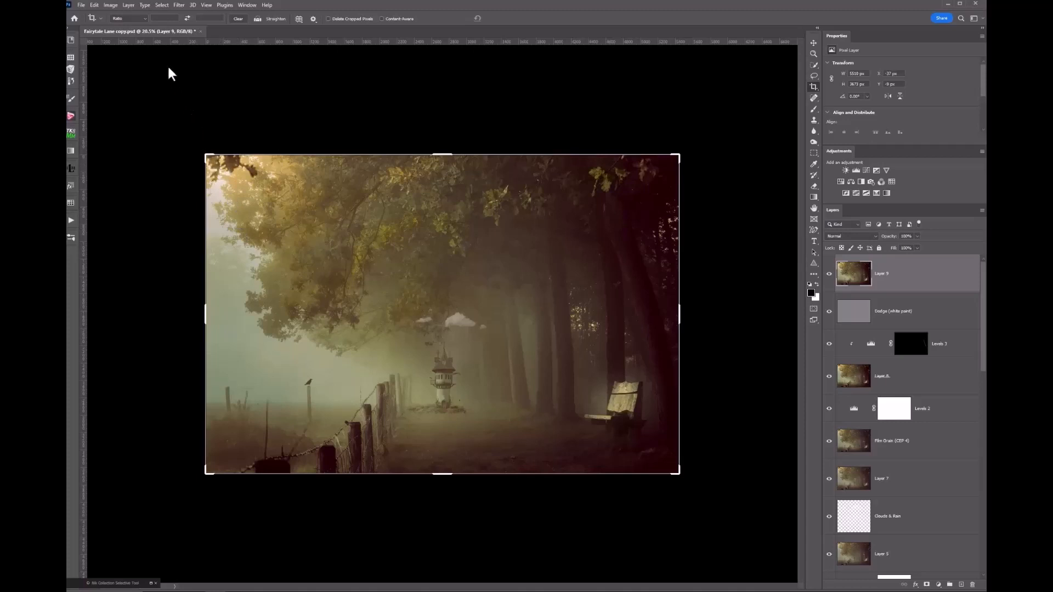
- Try a 1:1 square crop ratio, reposition the image inside it, then cancel the crop
{"action": "left_click", "coordinate": [145, 20]}
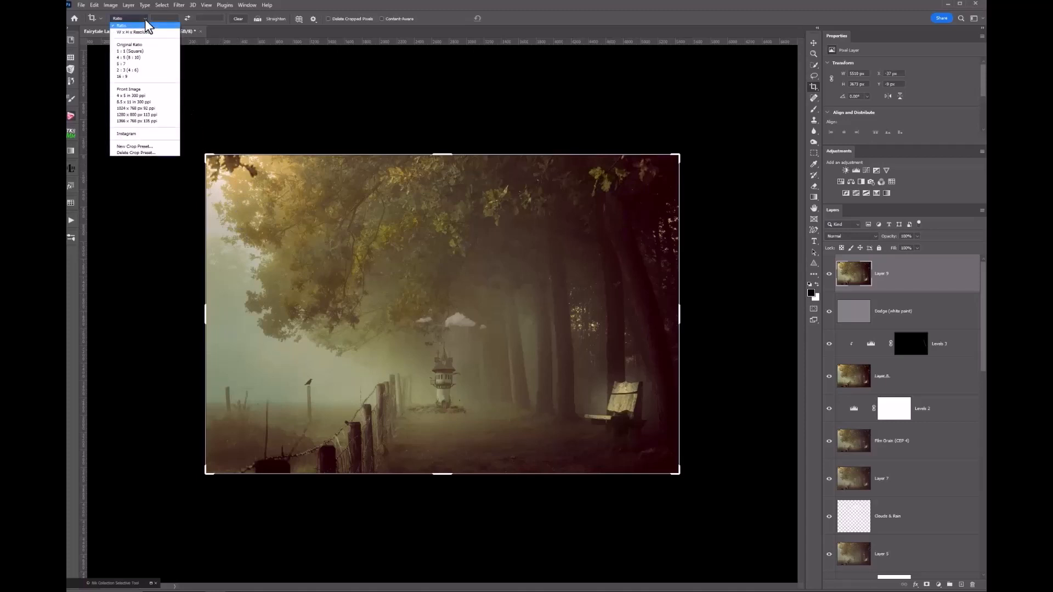
{"action": "left_click", "coordinate": [140, 52]}
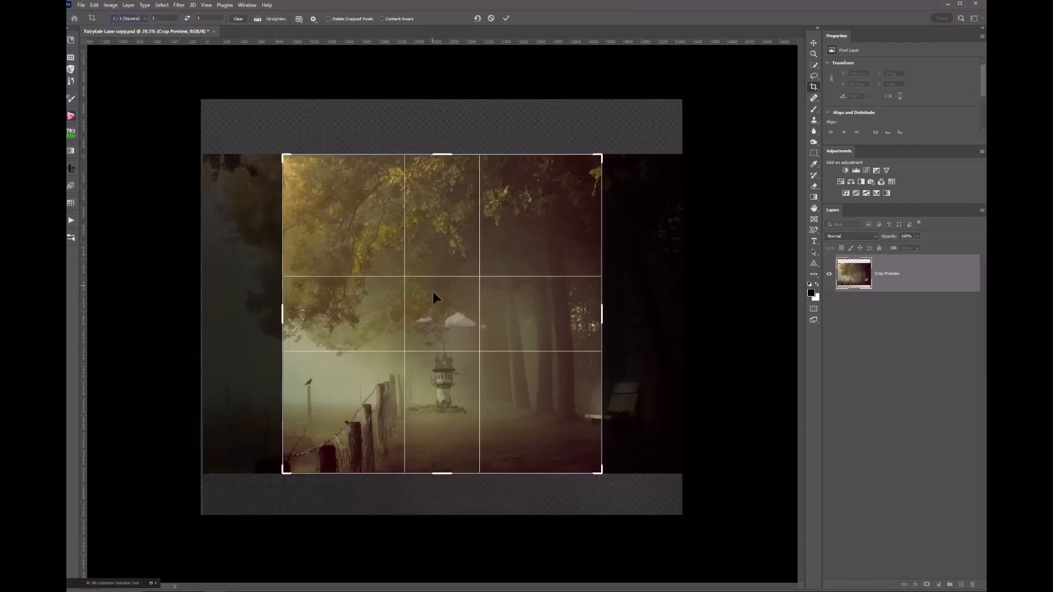
{"action": "left_click_drag", "start_coordinate": [434, 292], "coordinate": [447, 301]}
{"action": "left_click_drag", "start_coordinate": [445, 296], "coordinate": [447, 294]}
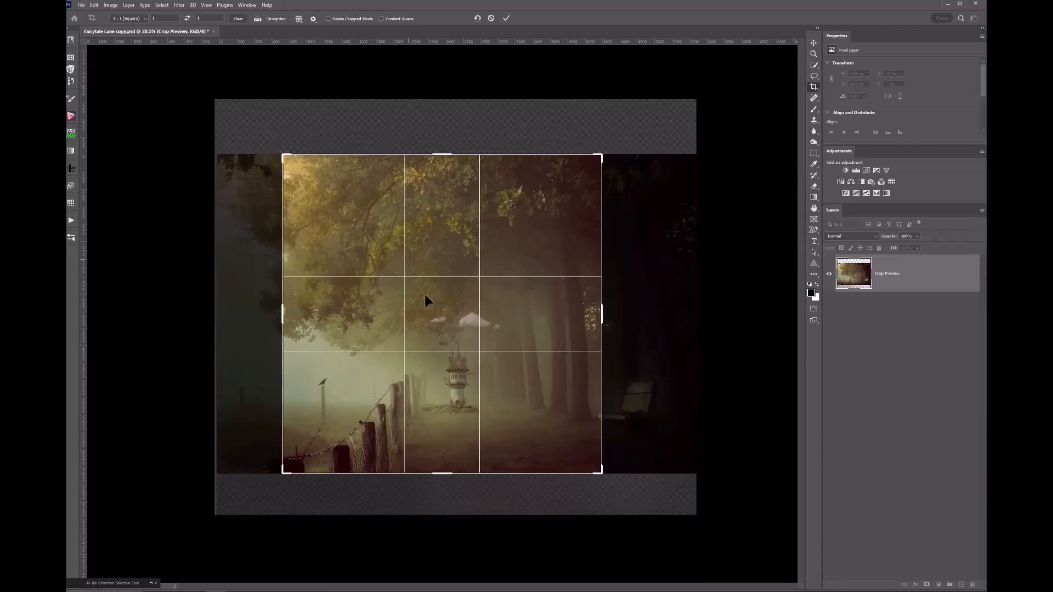
{"action": "left_click", "coordinate": [490, 18]}
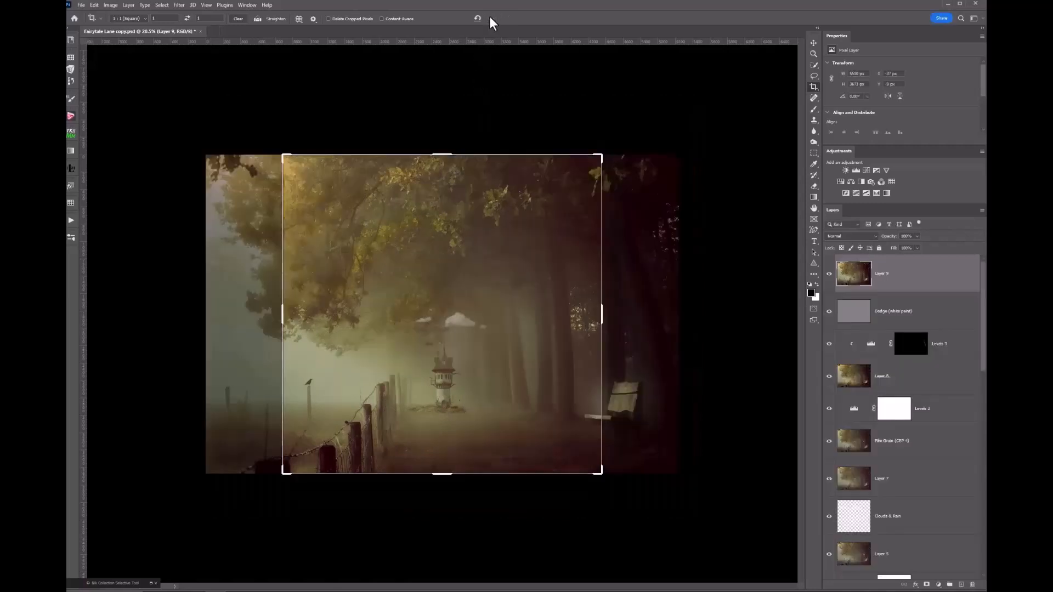
- Clear the 16:9 ratio, drag the left, bottom and top crop edges into a wide frame, and commit
{"action": "left_click", "coordinate": [145, 19]}
{"action": "left_click", "coordinate": [139, 81]}
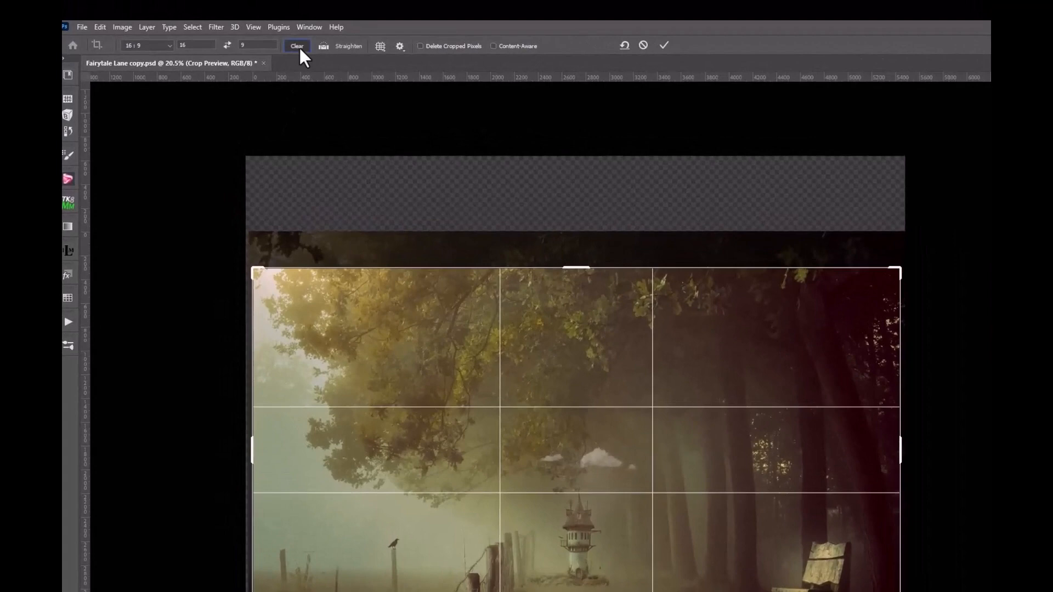
{"action": "left_click", "coordinate": [239, 20]}
{"action": "left_click_drag", "start_coordinate": [254, 450], "coordinate": [269, 450]}
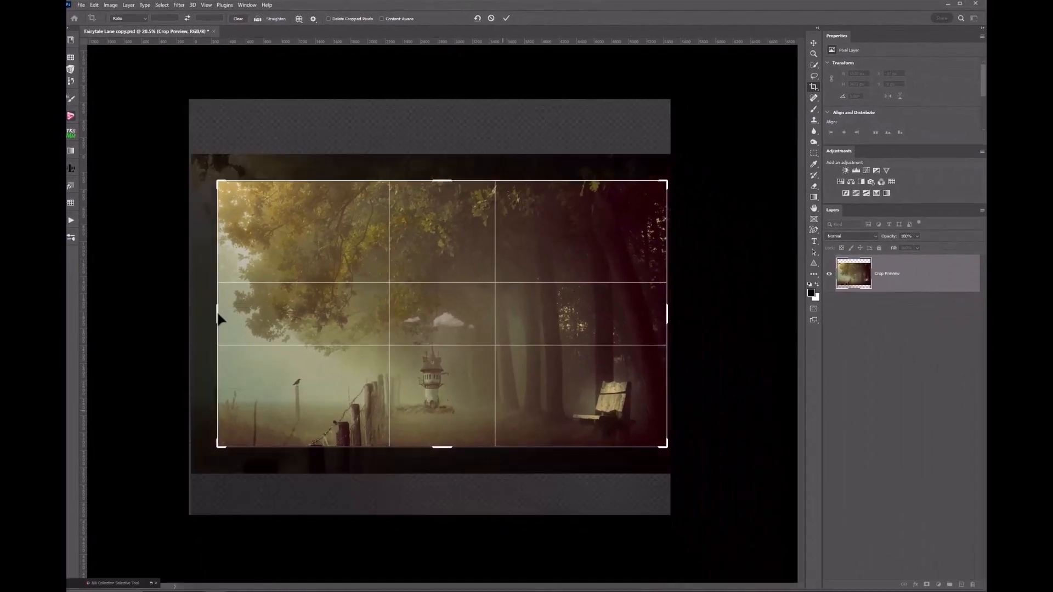
{"action": "left_click_drag", "start_coordinate": [445, 447], "coordinate": [447, 462]}
{"action": "mouse_move", "coordinate": [442, 168]}
{"action": "left_mouse_down"}
{"action": "mouse_move", "coordinate": [442, 151]}
{"action": "mouse_move", "coordinate": [445, 168]}
{"action": "left_mouse_up"}
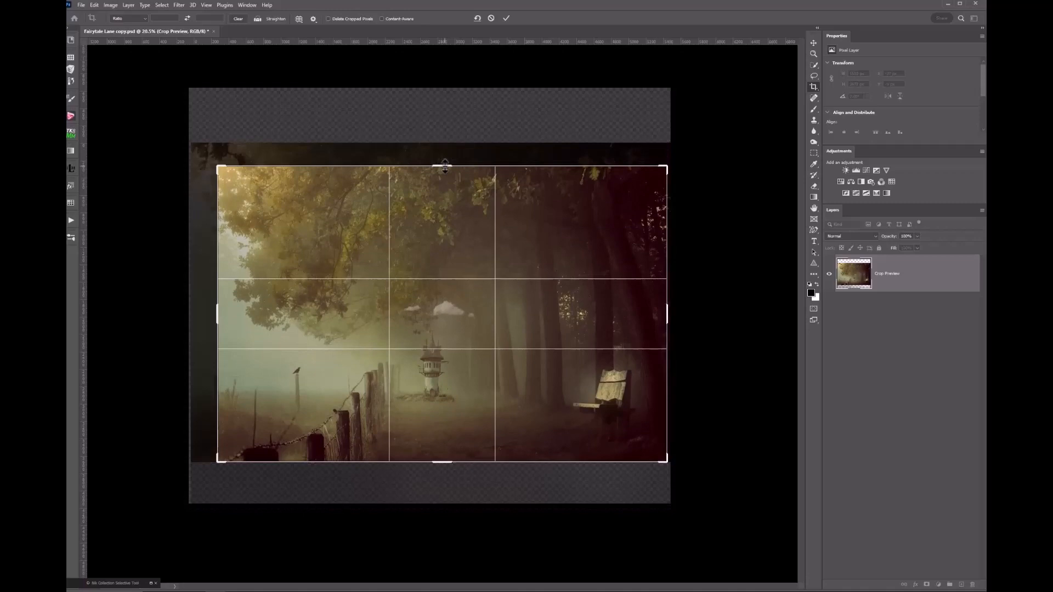
{"action": "left_click", "coordinate": [507, 19]}
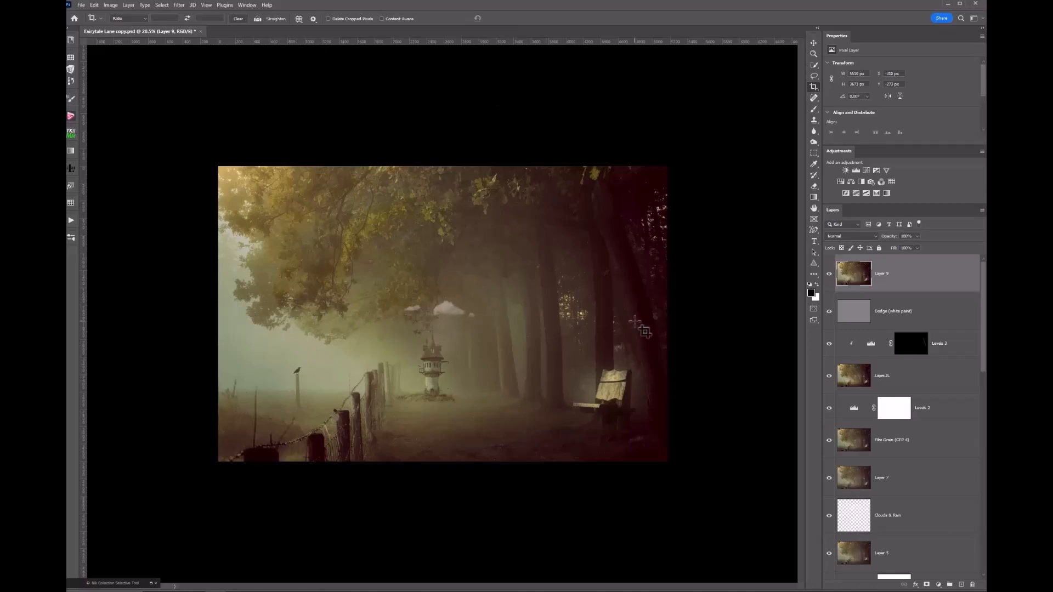
{"action": "scroll", "coordinate": [644, 332], "scroll_direction": "up", "scroll_amount": 1}
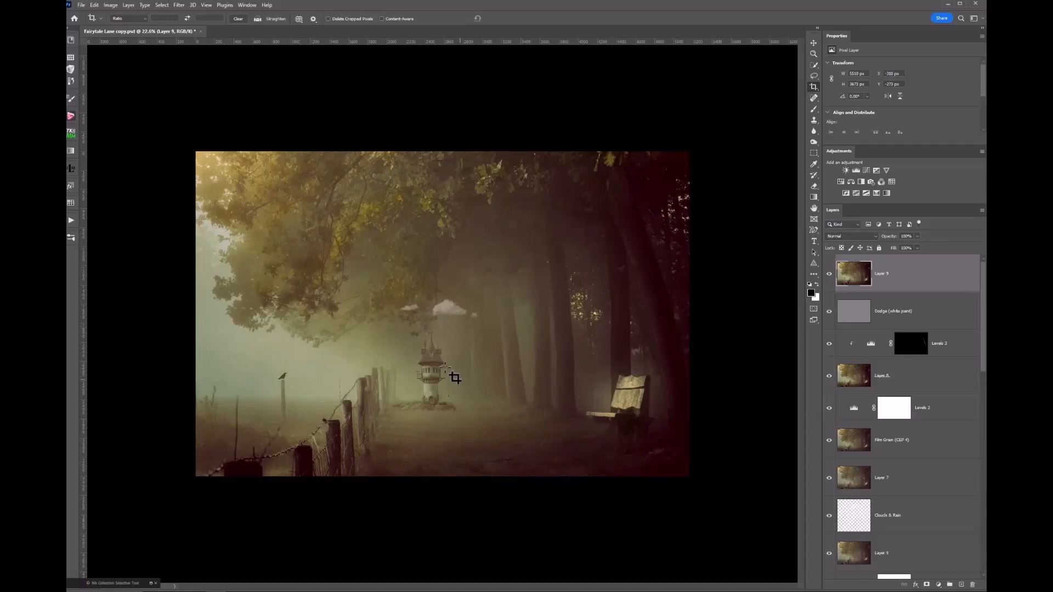
{"action": "left_click", "coordinate": [674, 237]}
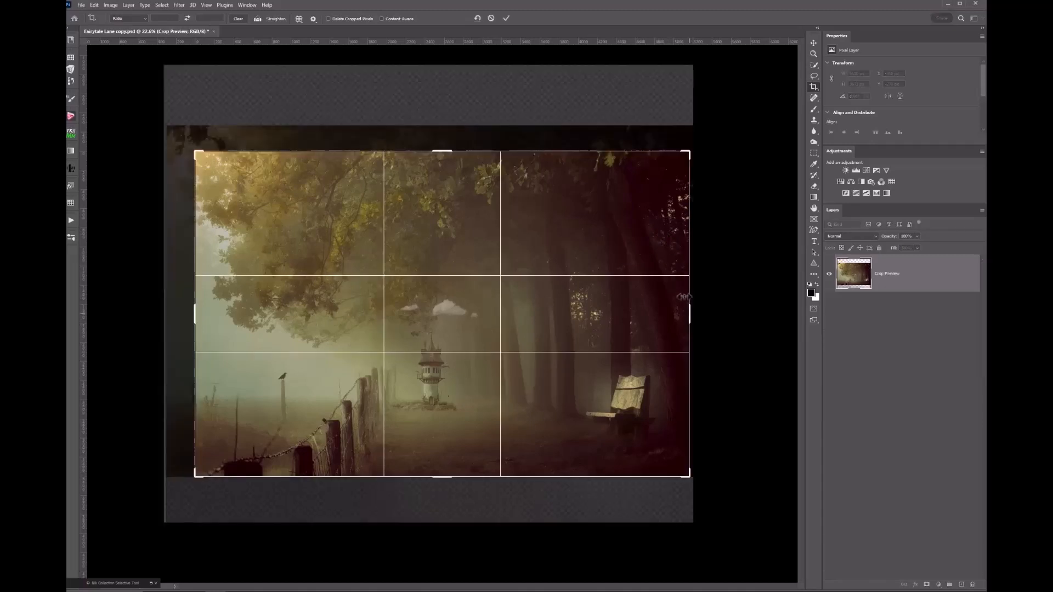
{"action": "left_click_drag", "start_coordinate": [690, 315], "coordinate": [675, 319]}
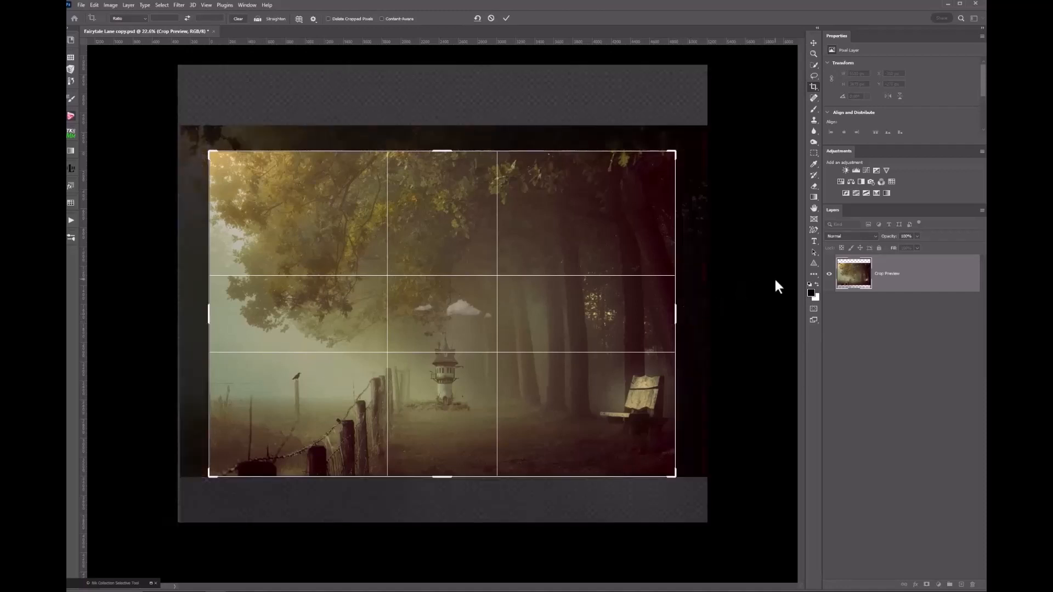
{"action": "left_click", "coordinate": [491, 19]}
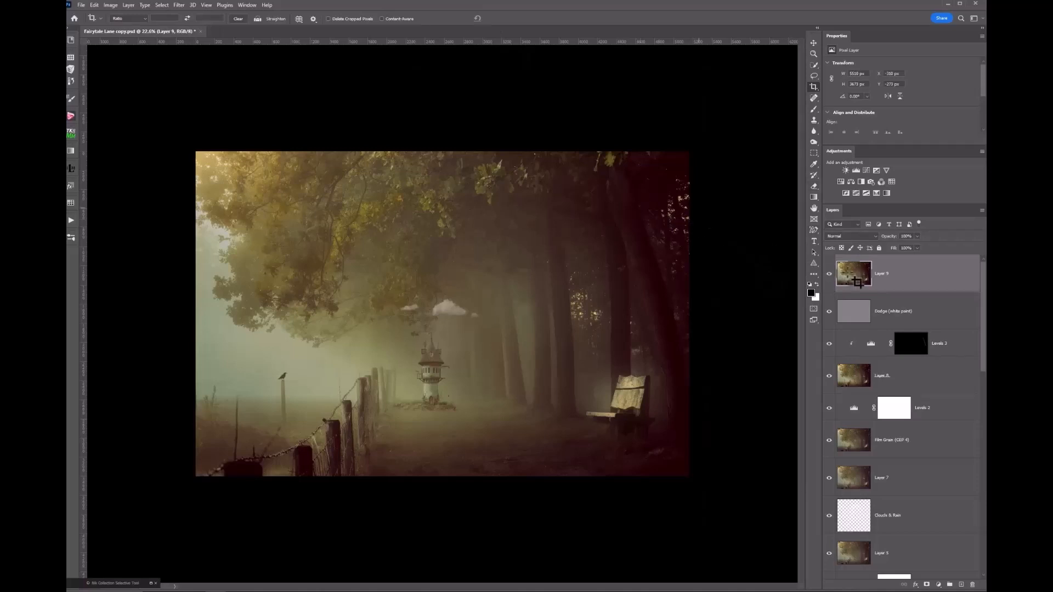
- Clone Stamp over the bright right-edge specks, then enlarge the brush to 70 and sample a new source
{"action": "left_click", "coordinate": [814, 120]}
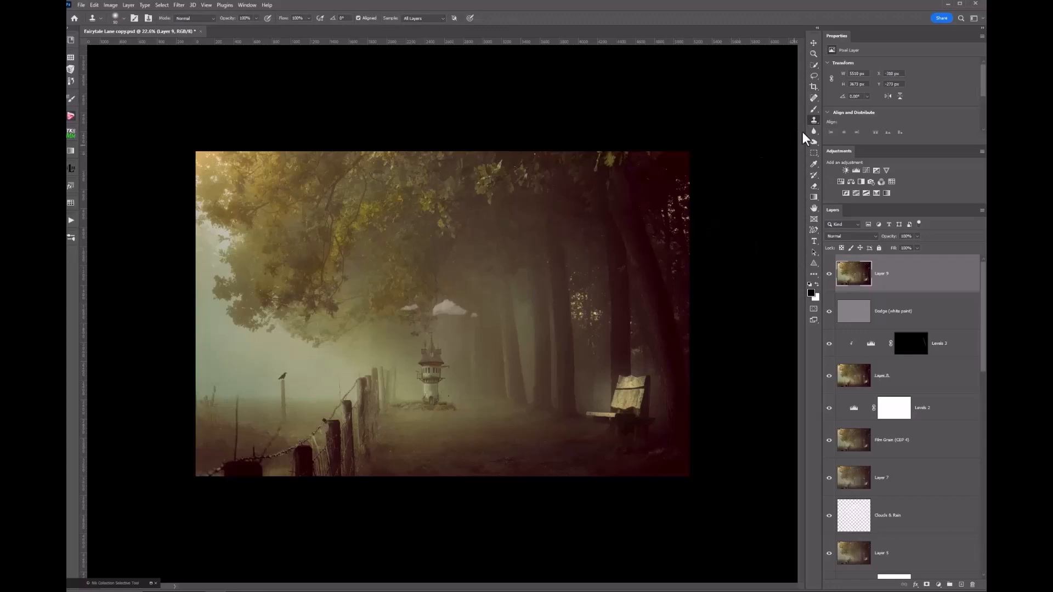
{"action": "left_click", "coordinate": [676, 204], "text": "alt"}
{"action": "left_click", "coordinate": [681, 194]}
{"action": "left_click_drag", "start_coordinate": [684, 199], "coordinate": [684, 197]}
{"action": "left_click", "coordinate": [688, 181]}
{"action": "key", "text": "bracketright"}
{"action": "key", "text": "bracketright"}
{"action": "left_click", "coordinate": [221, 169], "text": "alt"}
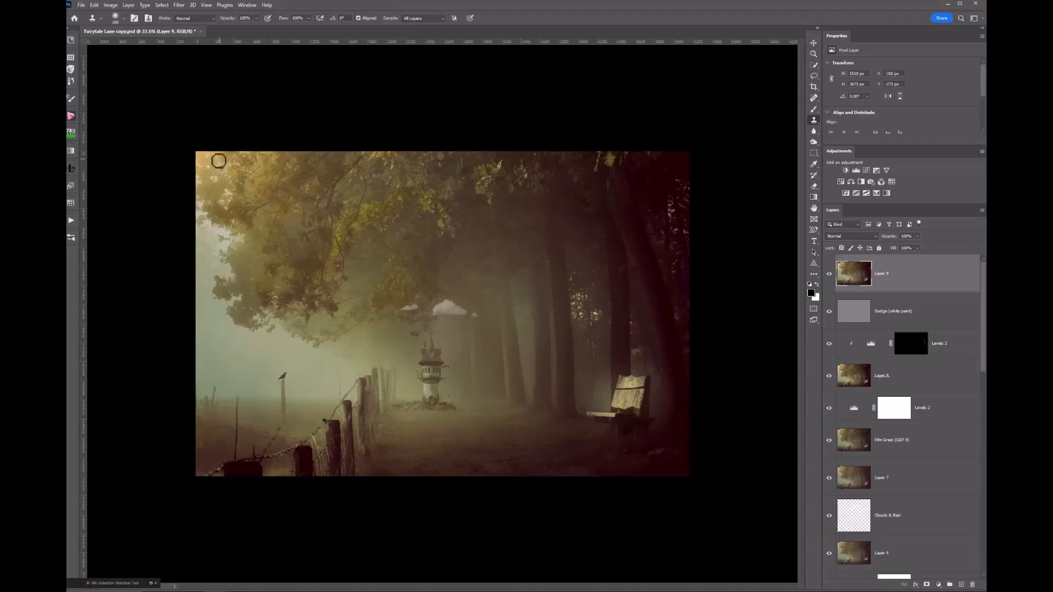